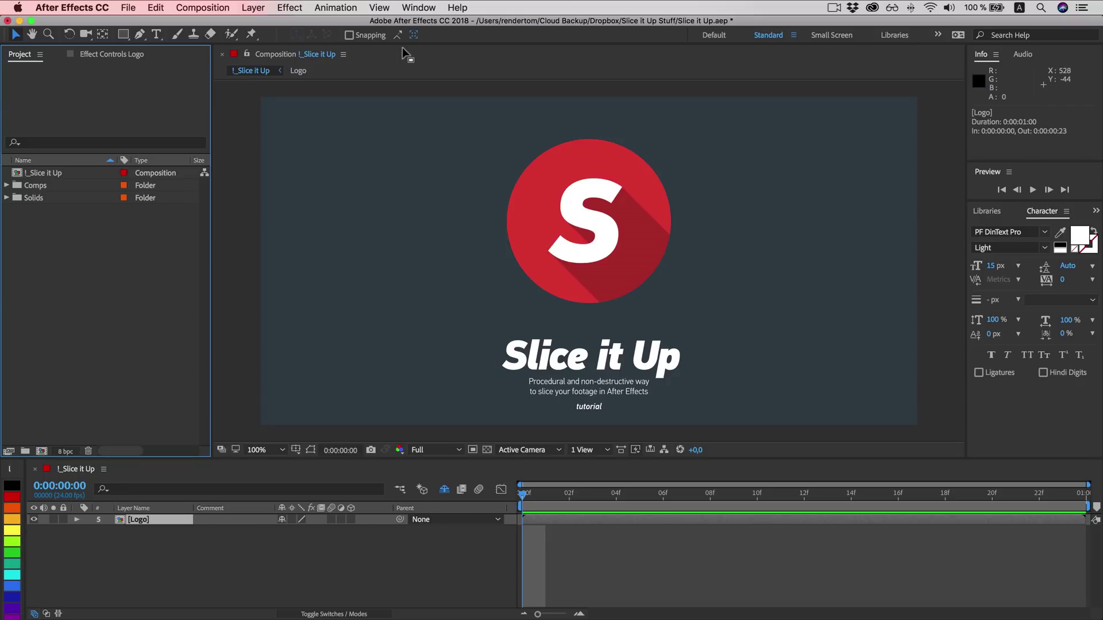
- Run Slice it Up.jsx on the Logo layer with Slice Count 10, creating the Logo Slices precomp
left_click(422, 8)
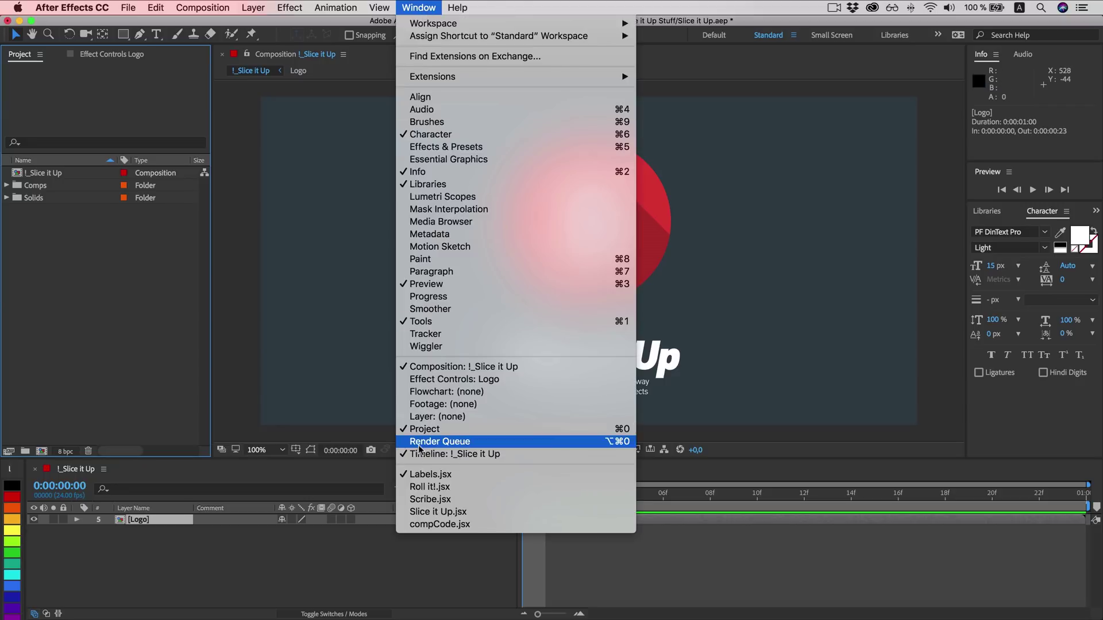
left_click(410, 512)
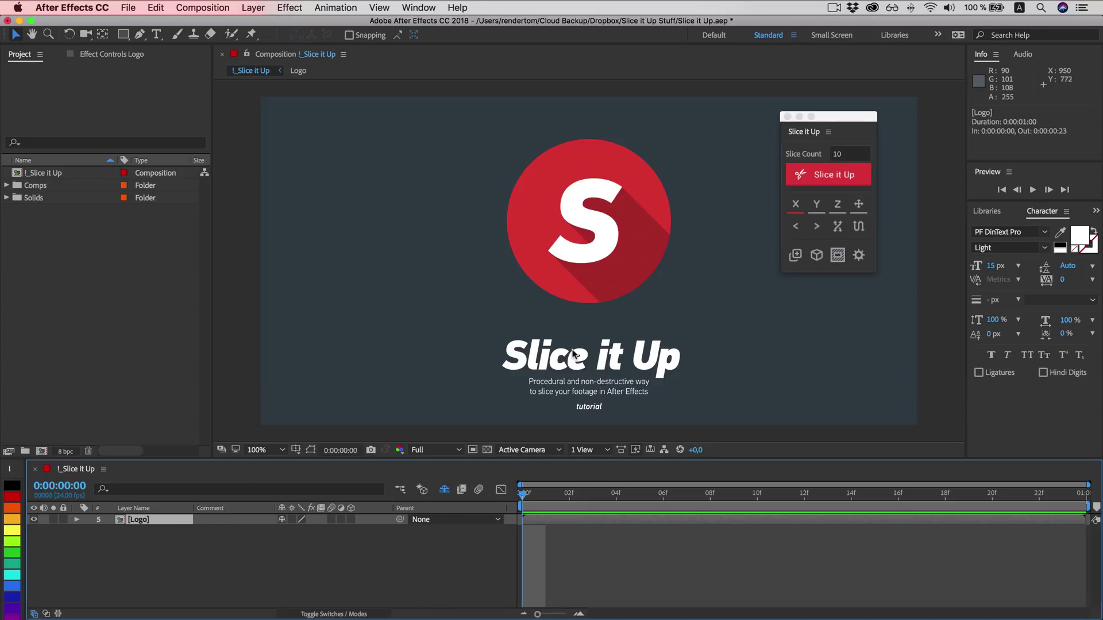
left_click(851, 154)
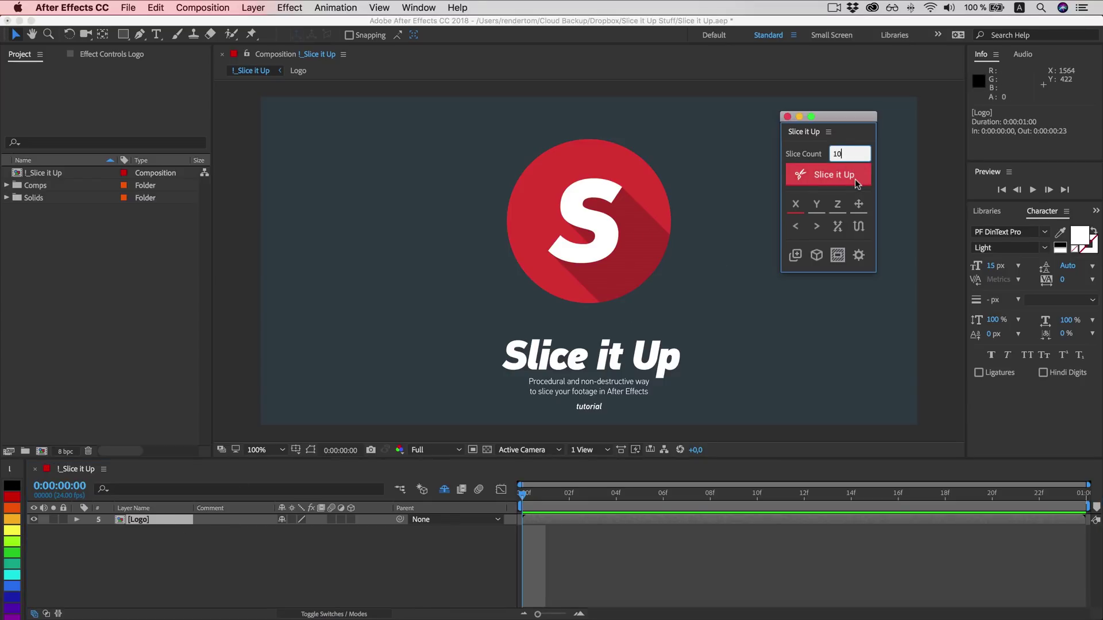
left_click(854, 177)
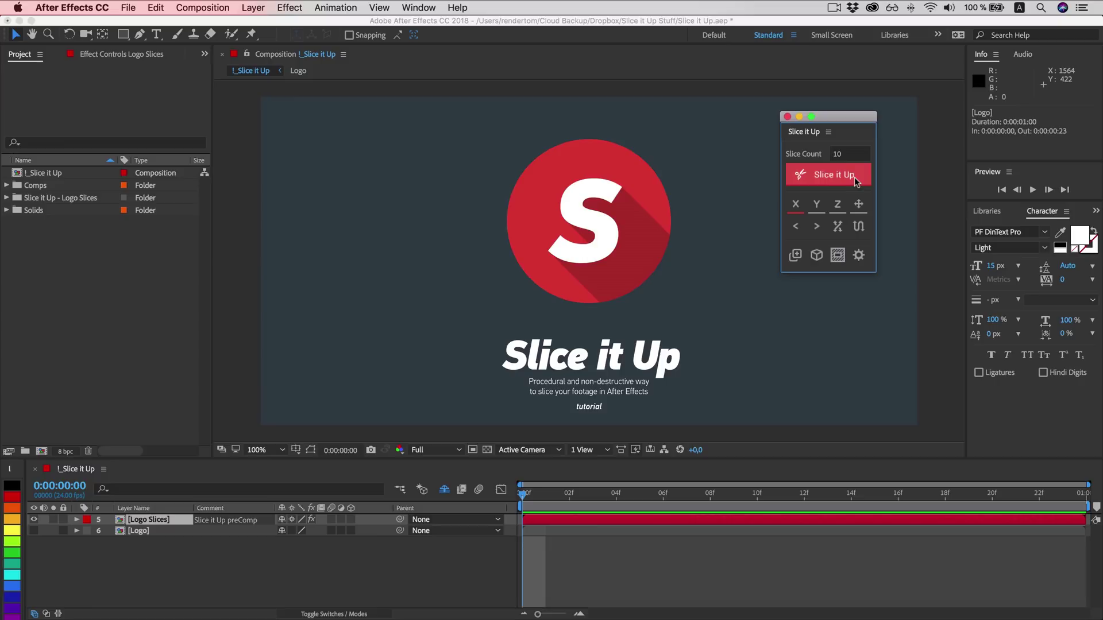
- Switch the Logo Slices layer into 3D and return its X and Z Offset to 0
left_click(123, 55)
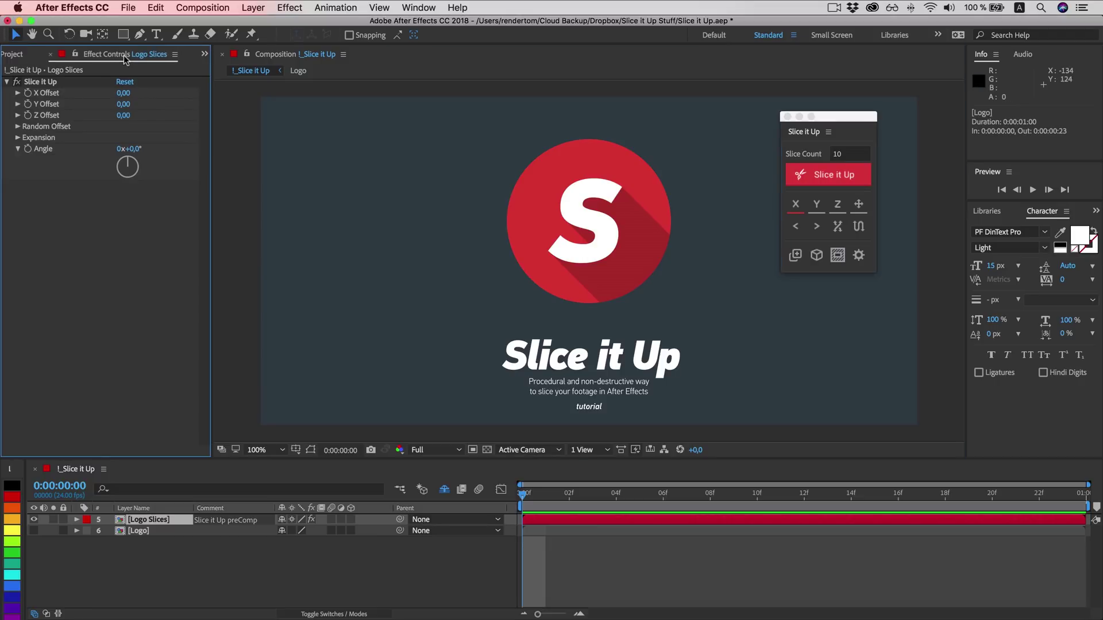
left_click_drag(123, 92, 164, 117)
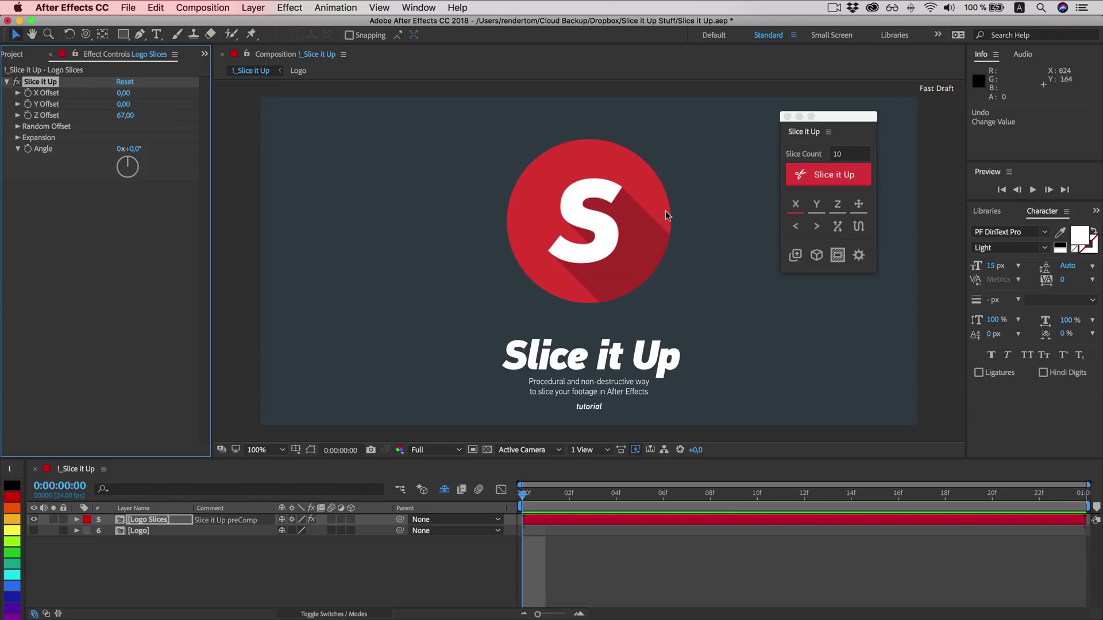
left_click(818, 256)
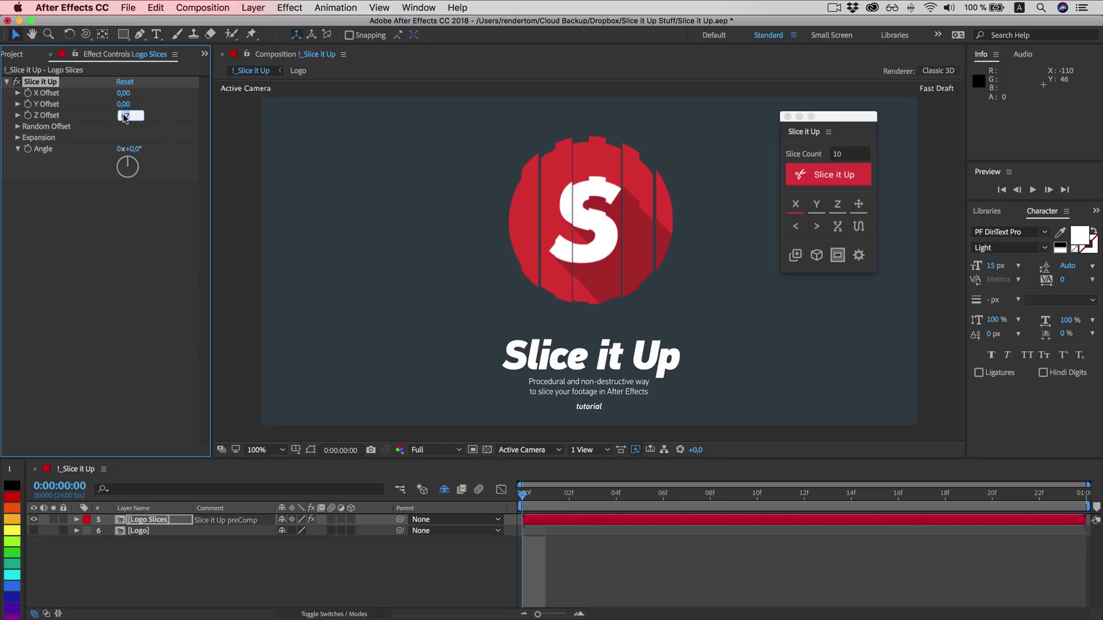
left_click_drag(124, 116, 147, 116)
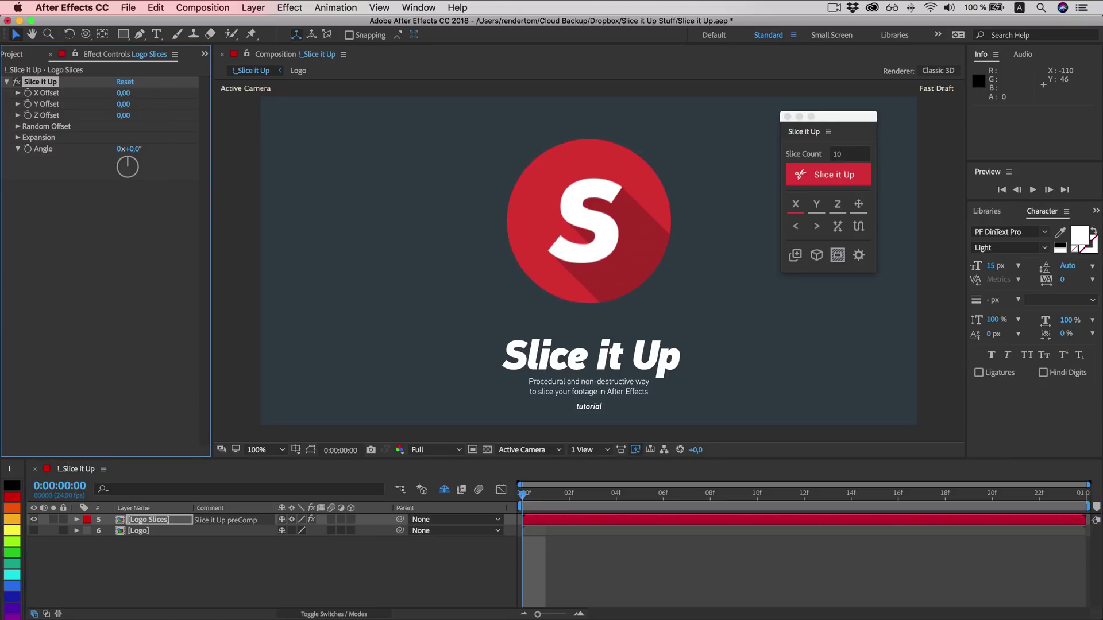
- Expand Random Offset and set X Random back to 0
left_click(17, 126)
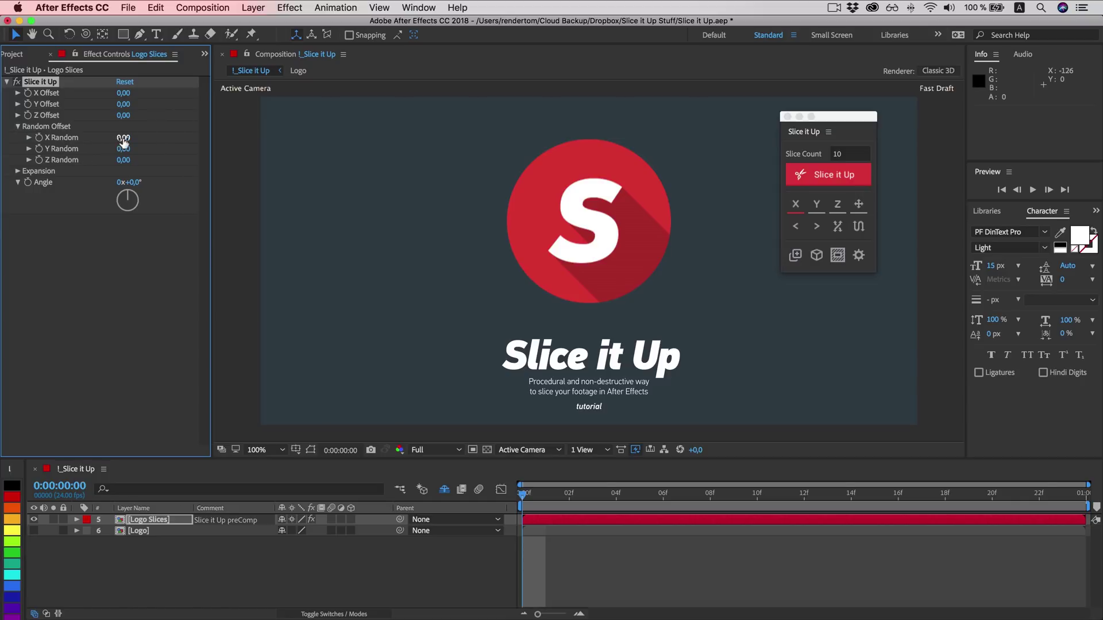
left_click_drag(122, 137, 83, 142)
key("super+z")
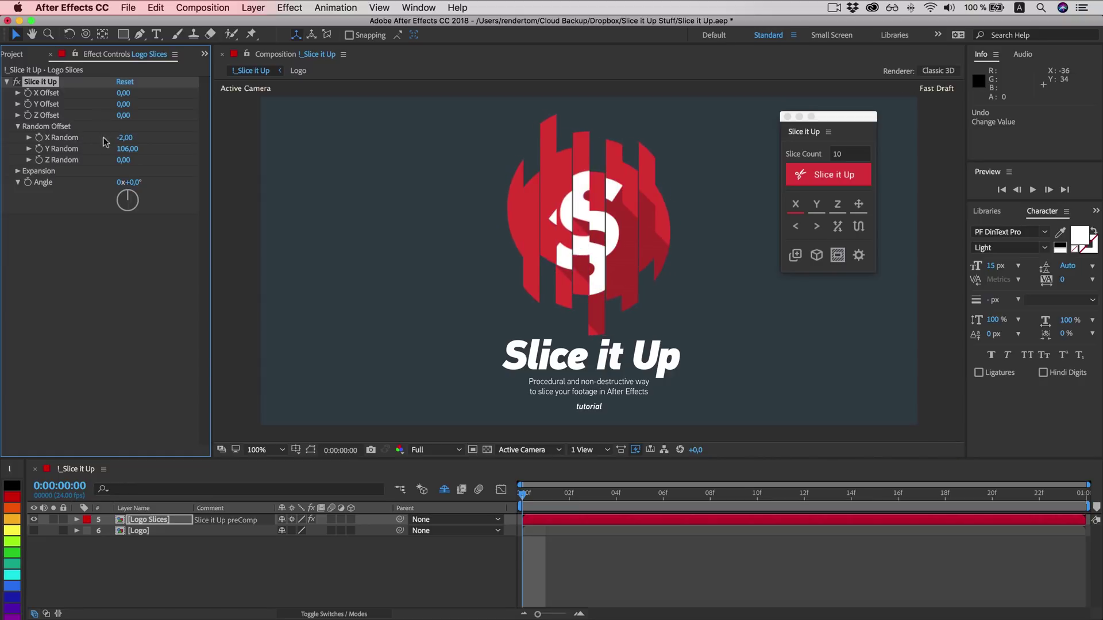
left_click(125, 137)
type("0")
key("Return")
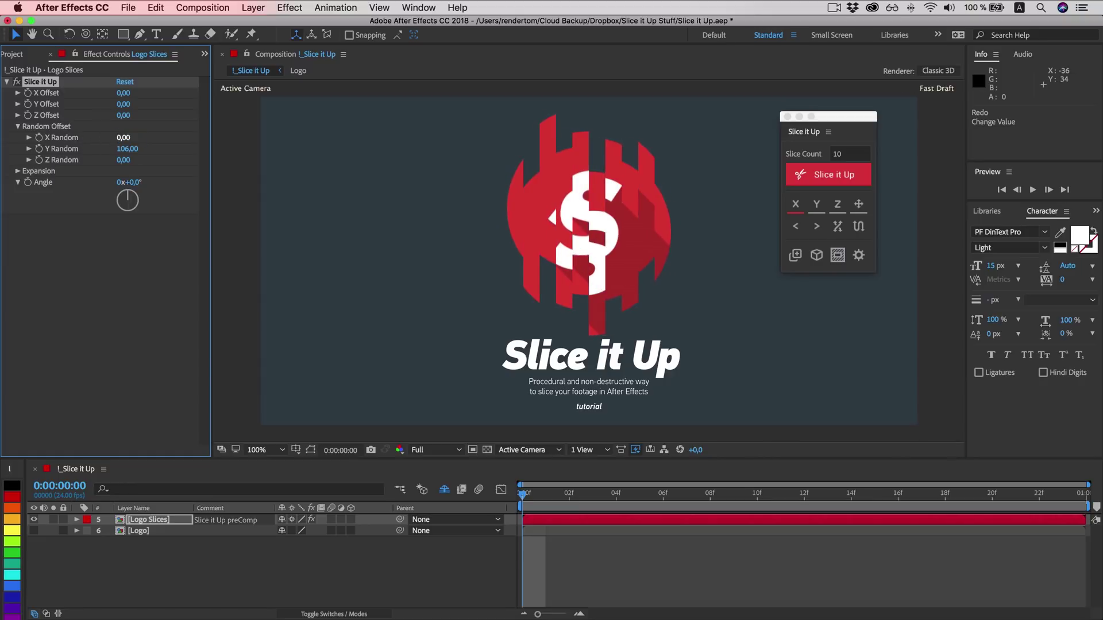
- Set the slice Angle to 45° so the logo is cut diagonally
mouse_move(130, 182)
left_mouse_down()
mouse_move(202, 177)
mouse_move(135, 182)
left_mouse_up()
left_click(134, 182)
type("45")
key("Return")
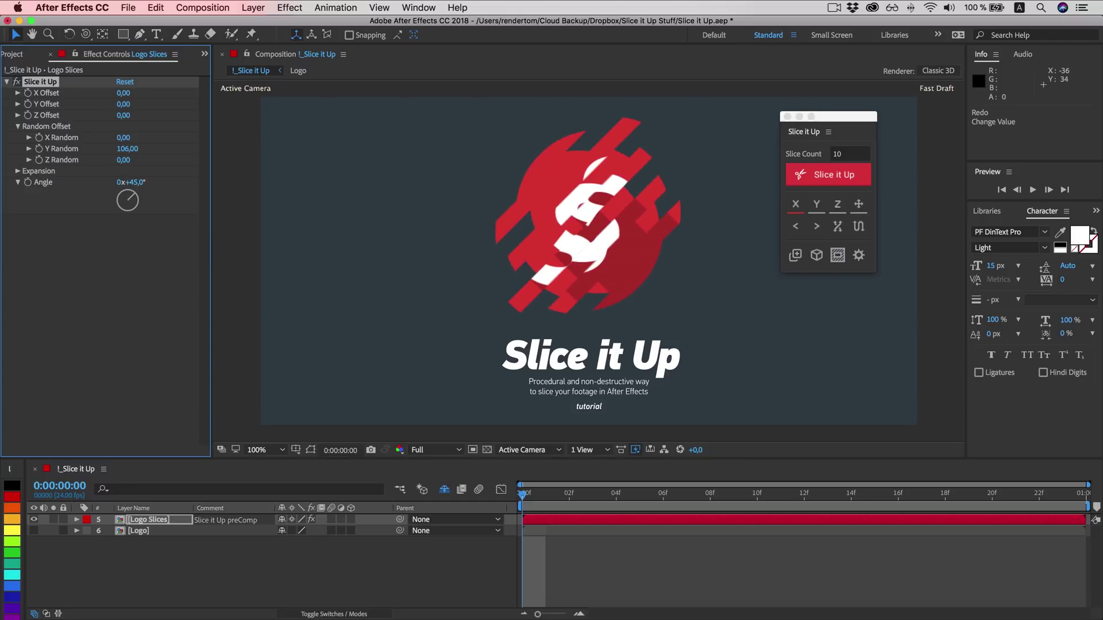
- Expand Expansion and set Width to -2 for thin gaps between the slices
left_click(18, 171)
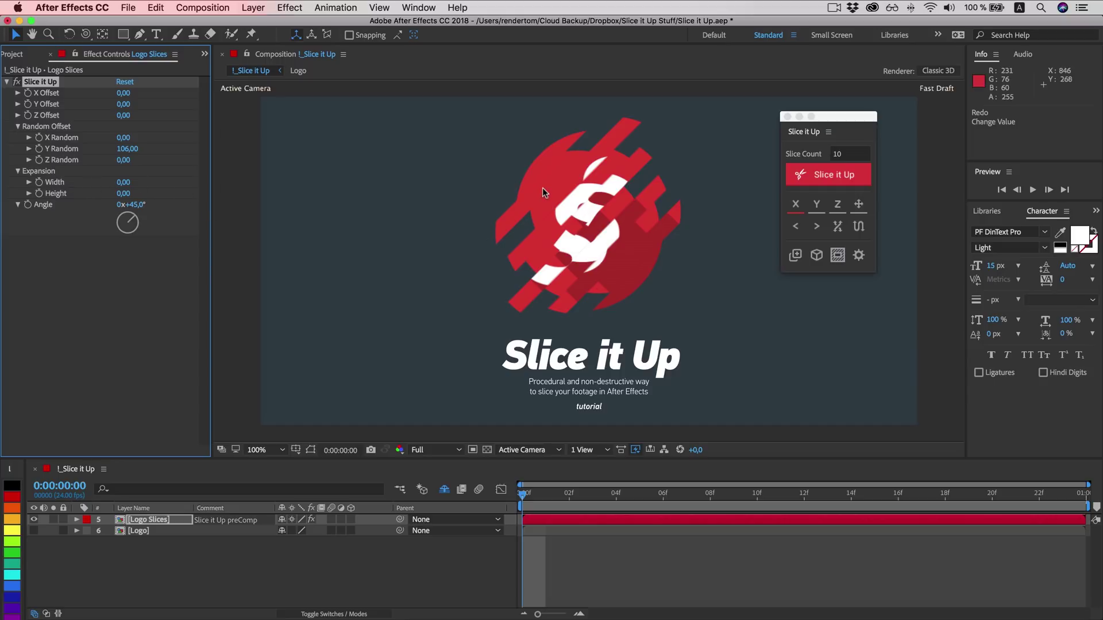
left_click_drag(123, 182, 111, 203)
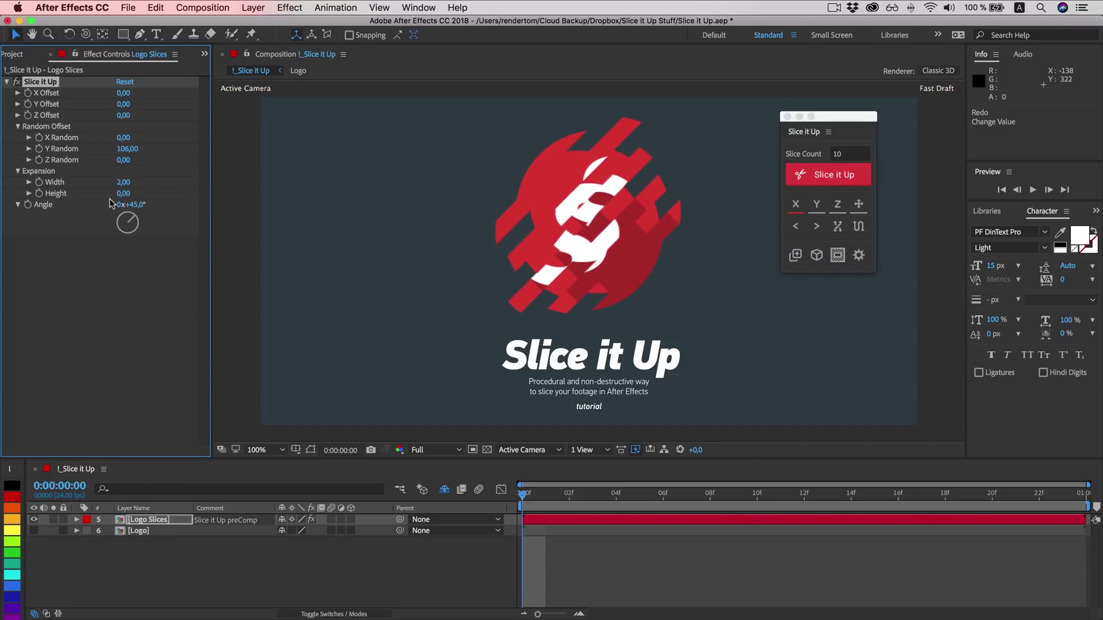
left_click(120, 183)
type("-2")
key("Return")
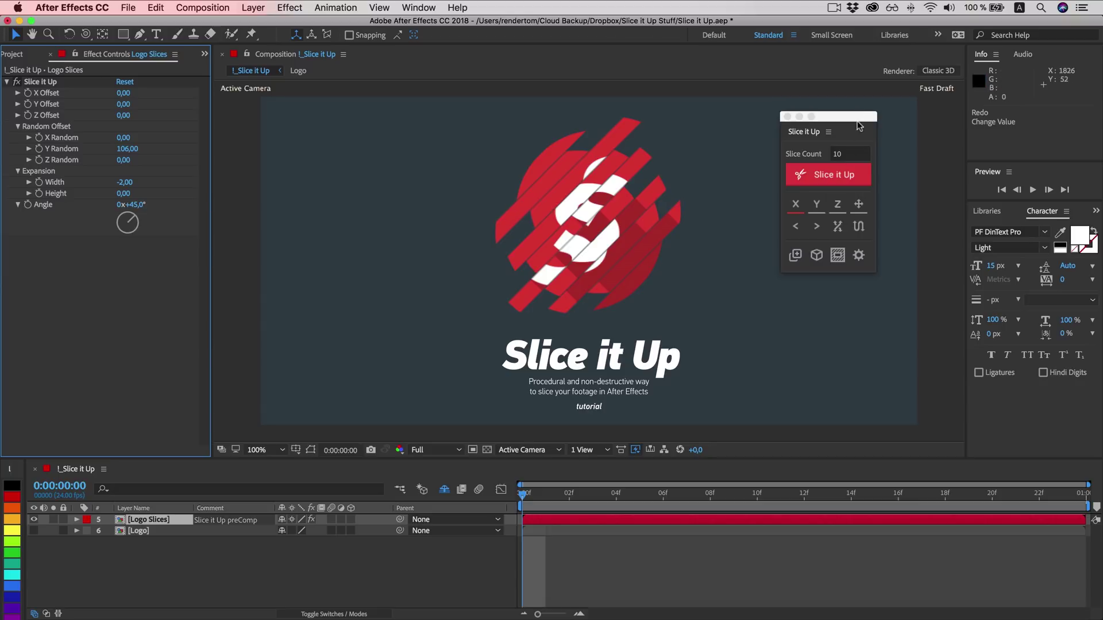
left_click(860, 205)
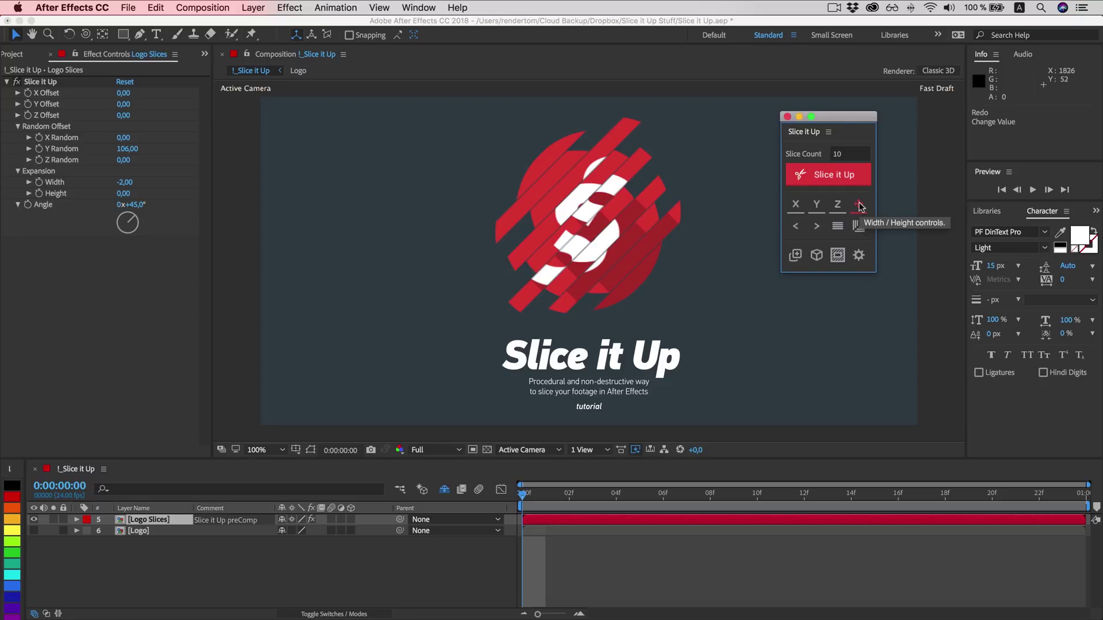
left_click(815, 229)
left_click(815, 230)
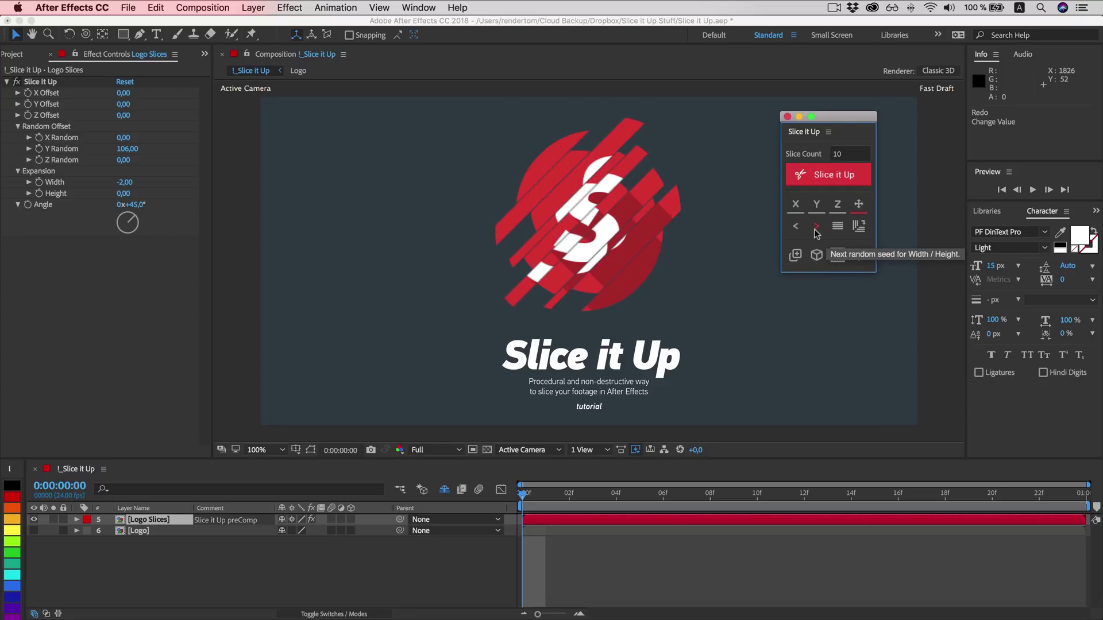
left_click(815, 230)
left_click(815, 230)
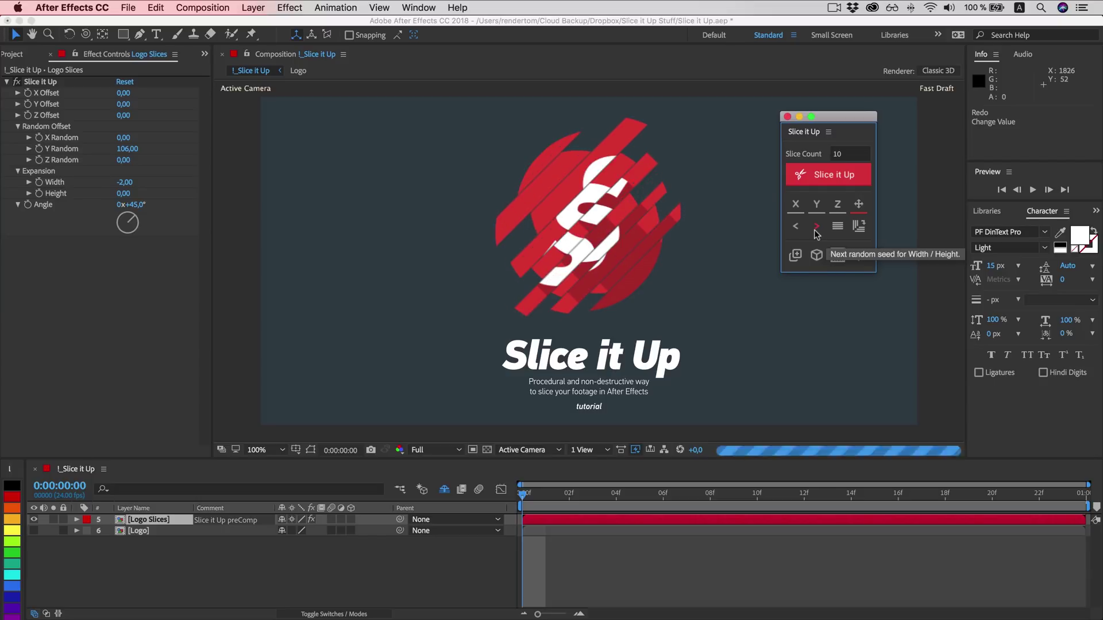
left_click(815, 230)
left_click(815, 230)
left_click(816, 230)
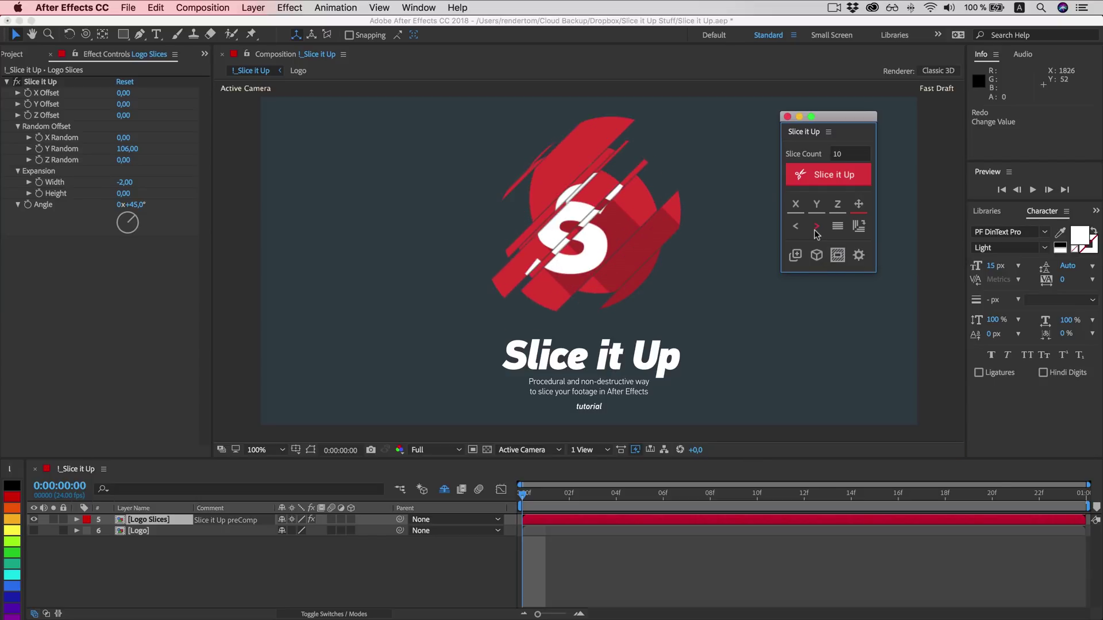
left_click(815, 230)
left_click(815, 230)
left_click(816, 230)
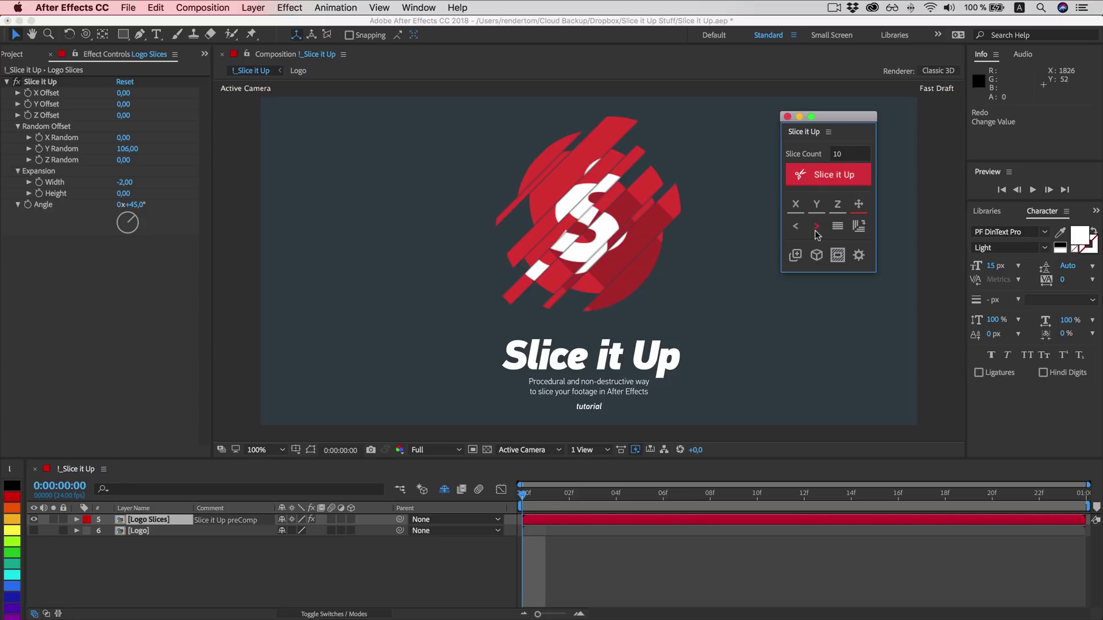
left_click(816, 231)
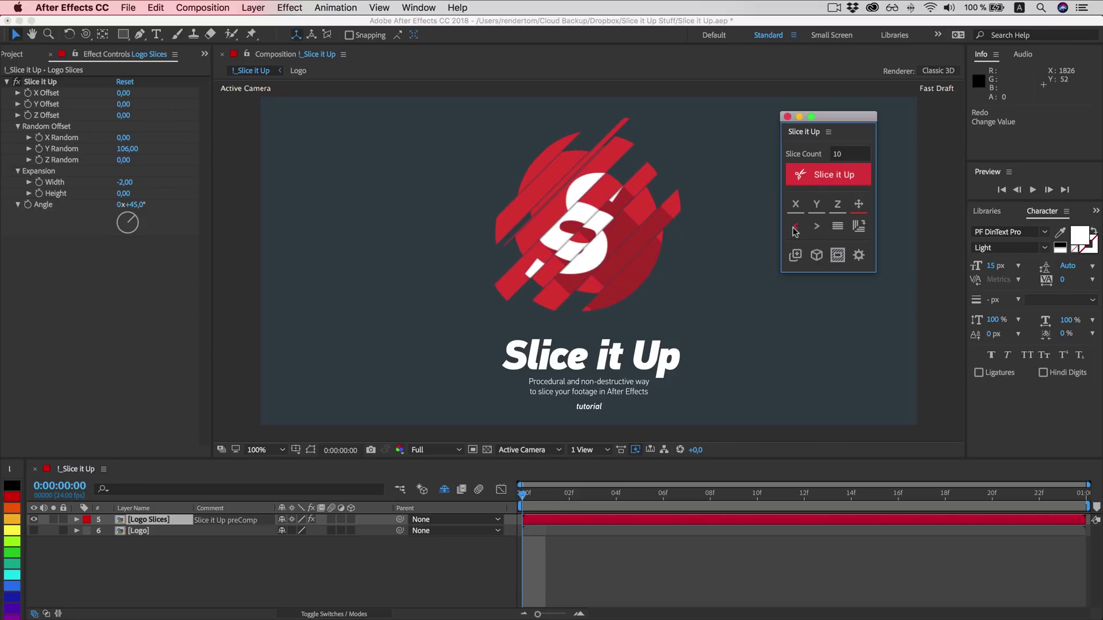
left_click(795, 229)
left_click(795, 229)
left_click(795, 228)
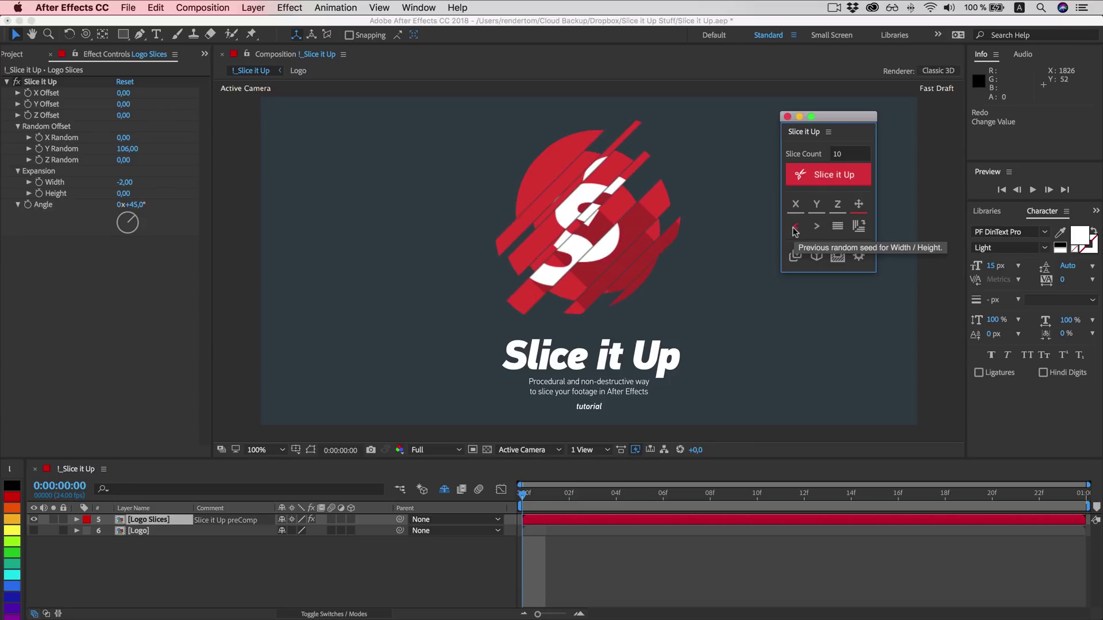
left_click(795, 229)
left_click(794, 229)
left_click(795, 229)
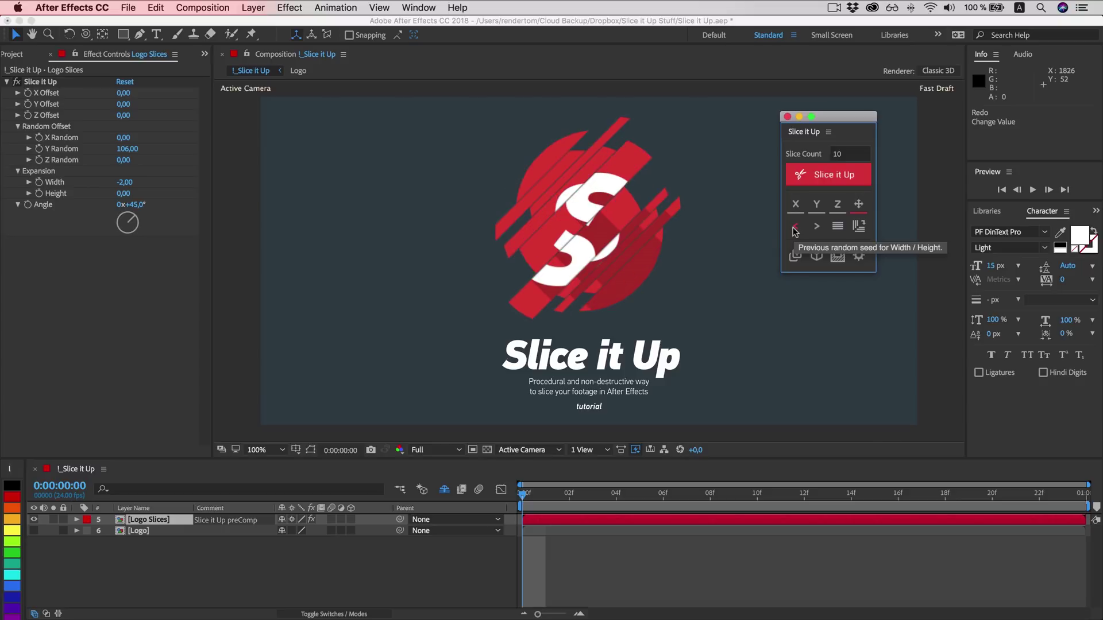
left_click(795, 228)
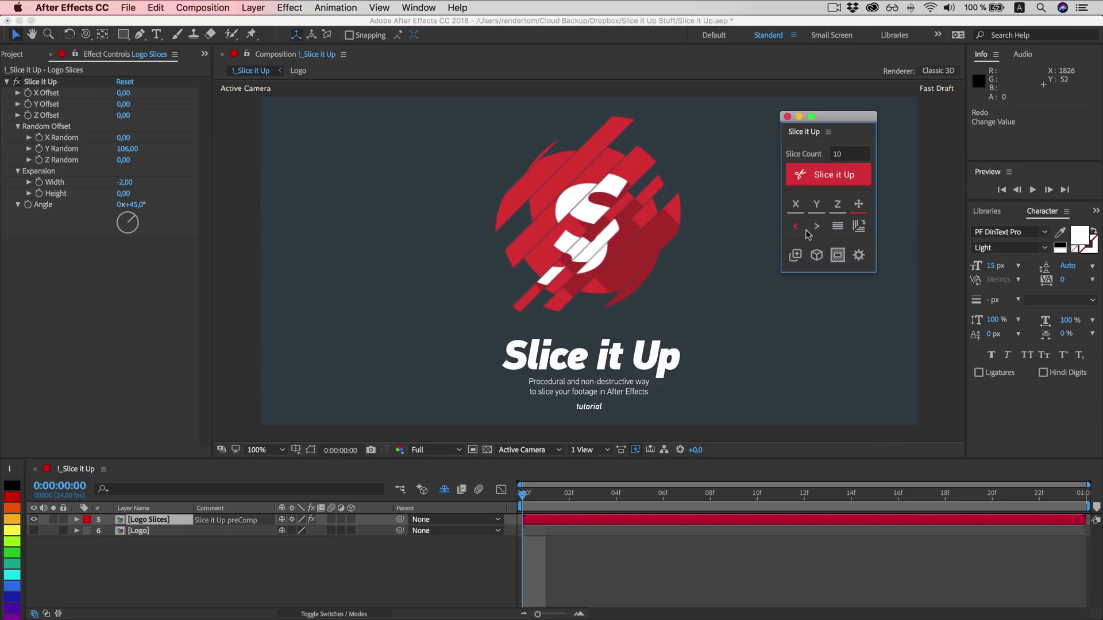
left_click(815, 229)
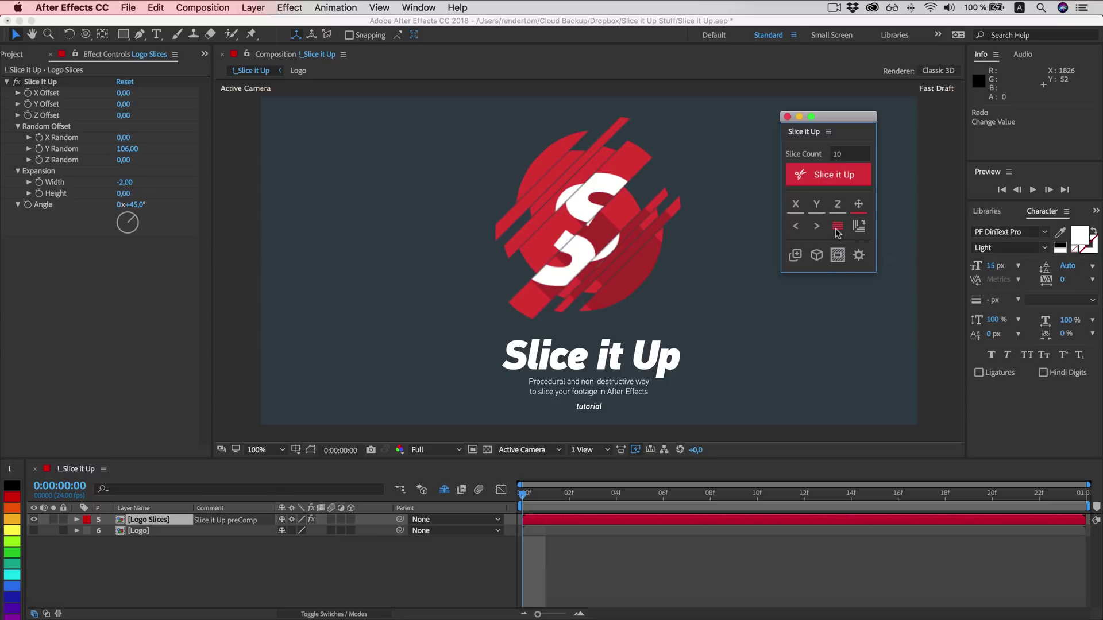
left_click(837, 229)
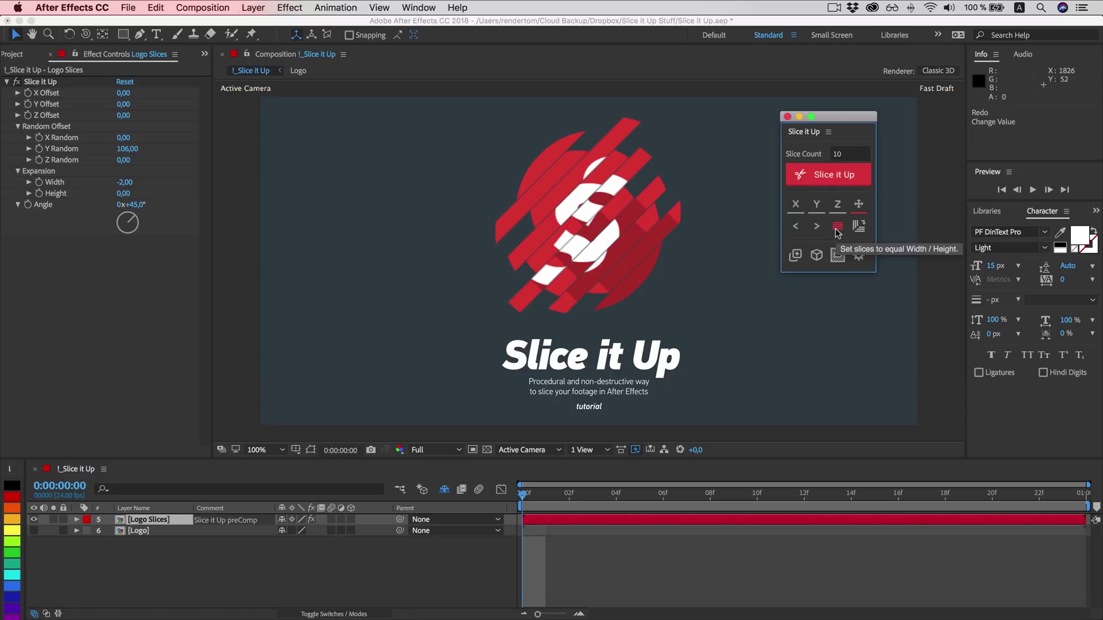
left_click(838, 229)
left_click(837, 228)
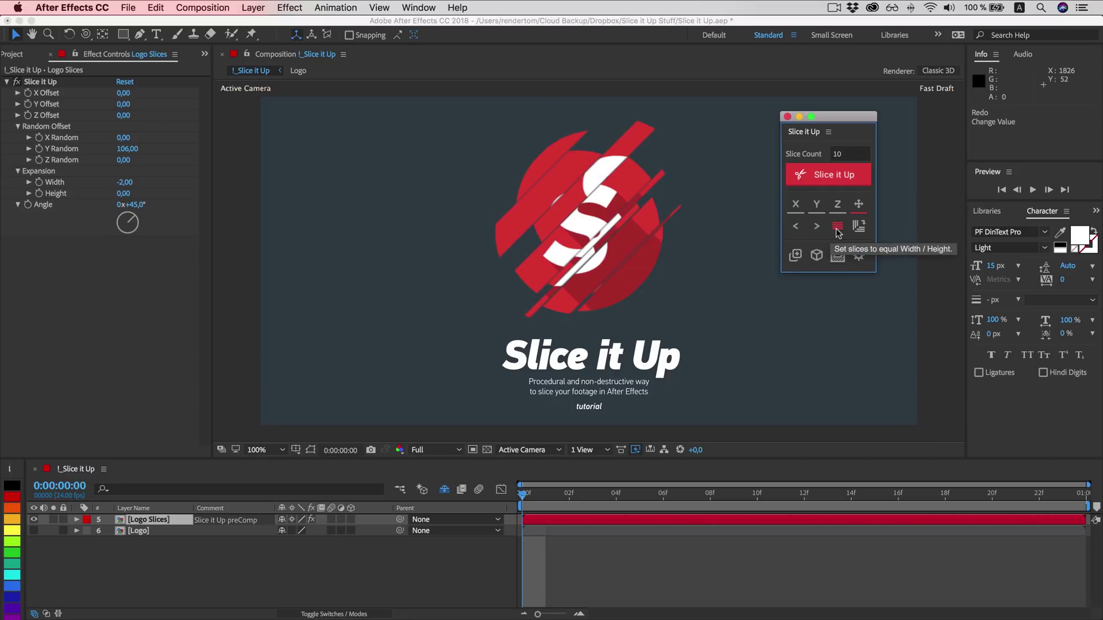
left_click(837, 229)
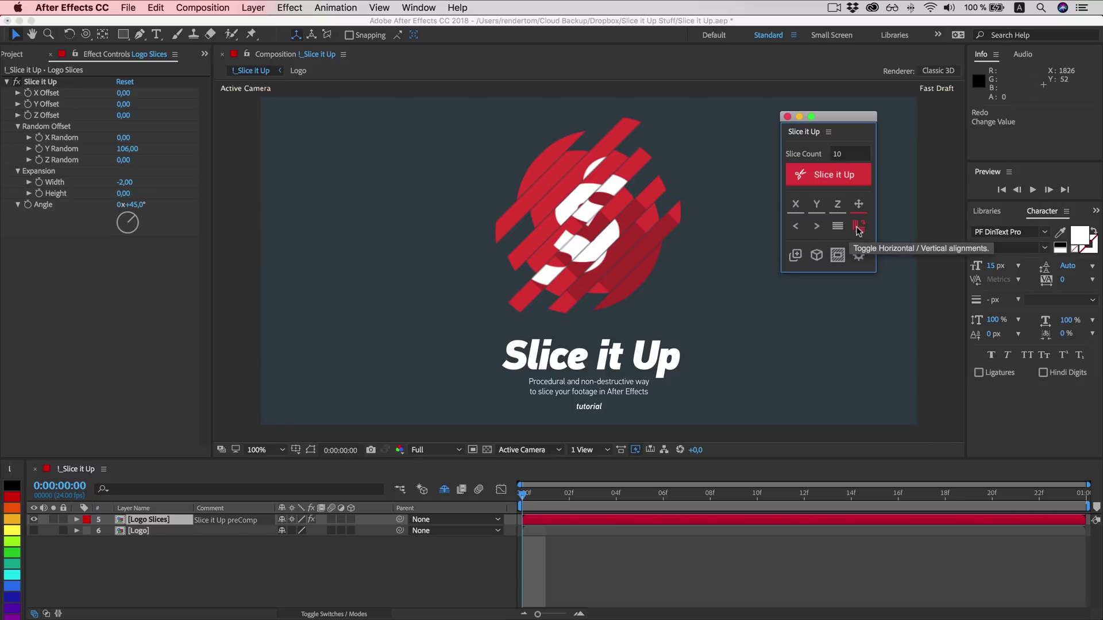
- Toggle the horizontal/vertical alignment until the strips show uneven, staggered ends
left_click(858, 229)
left_click(859, 229)
left_click(858, 228)
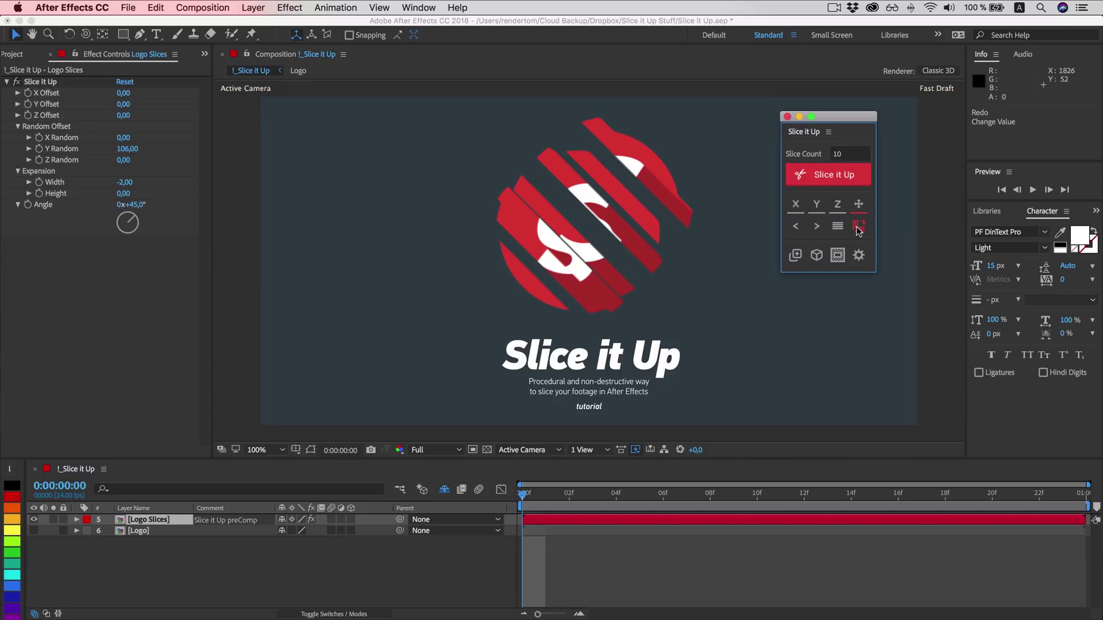
left_click(858, 228)
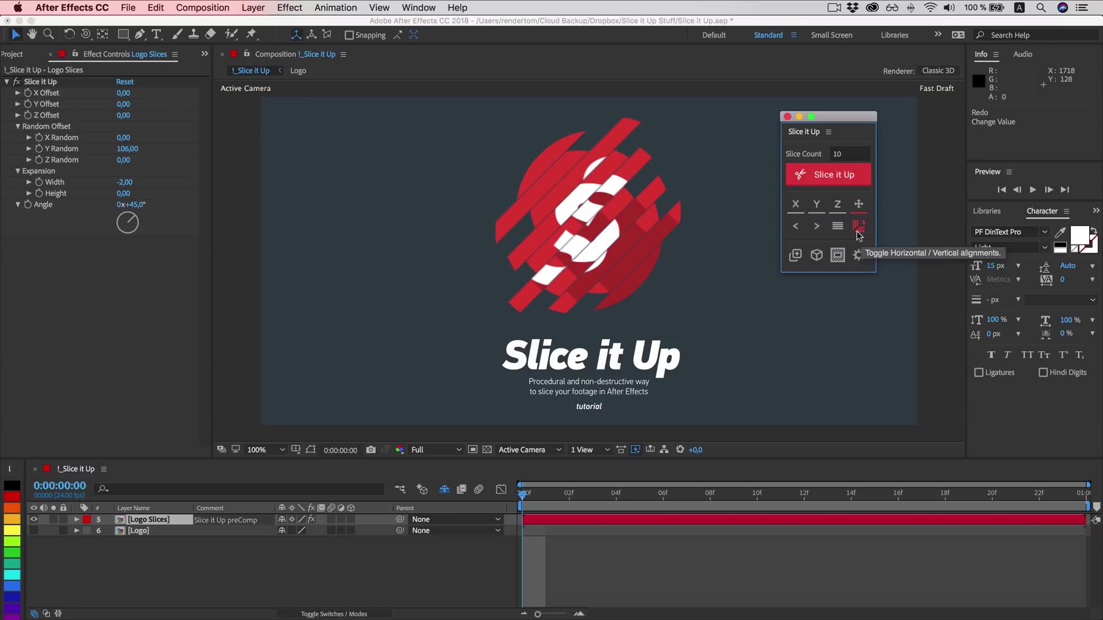
left_click(818, 229)
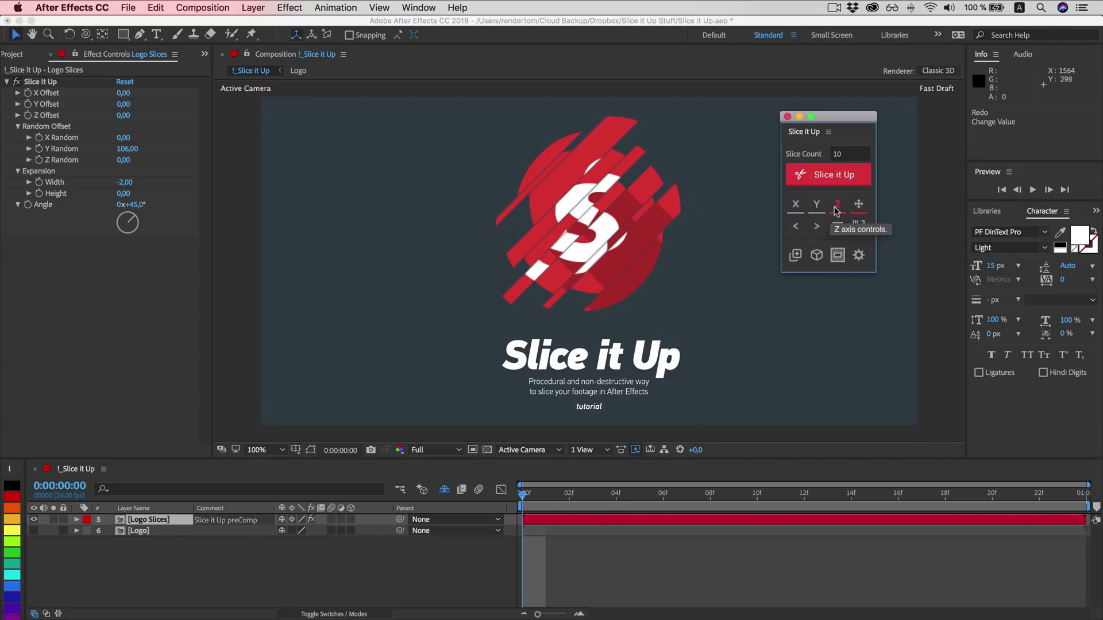
- Cycle through Y random offset seeds, stepping back and forth to pick a new pattern
left_click(816, 228)
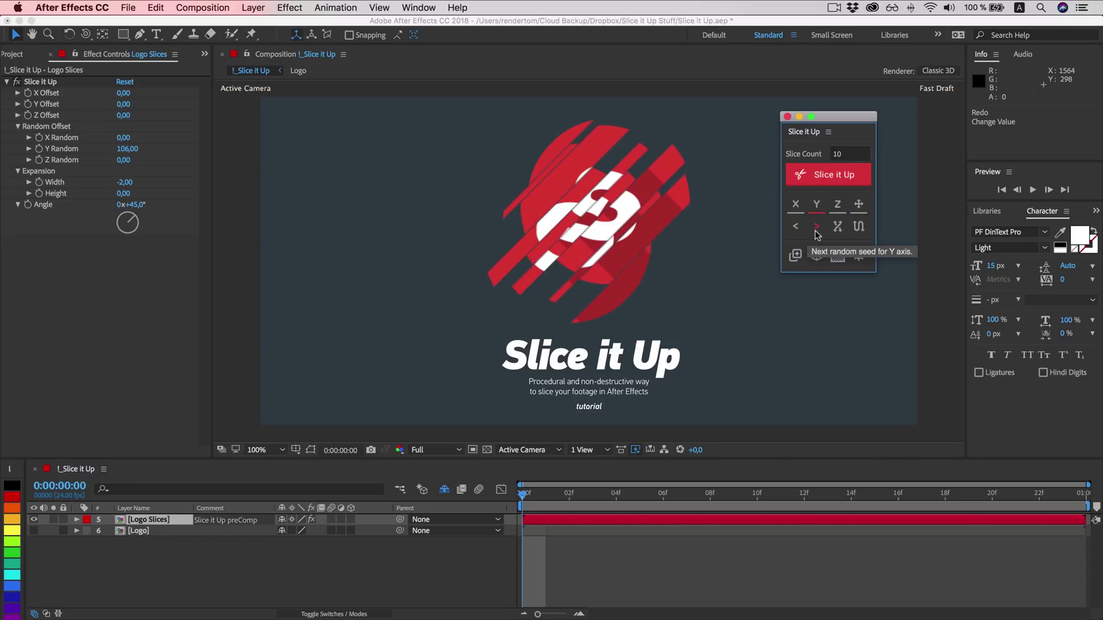
left_click(816, 228)
left_click(815, 232)
left_click(815, 232)
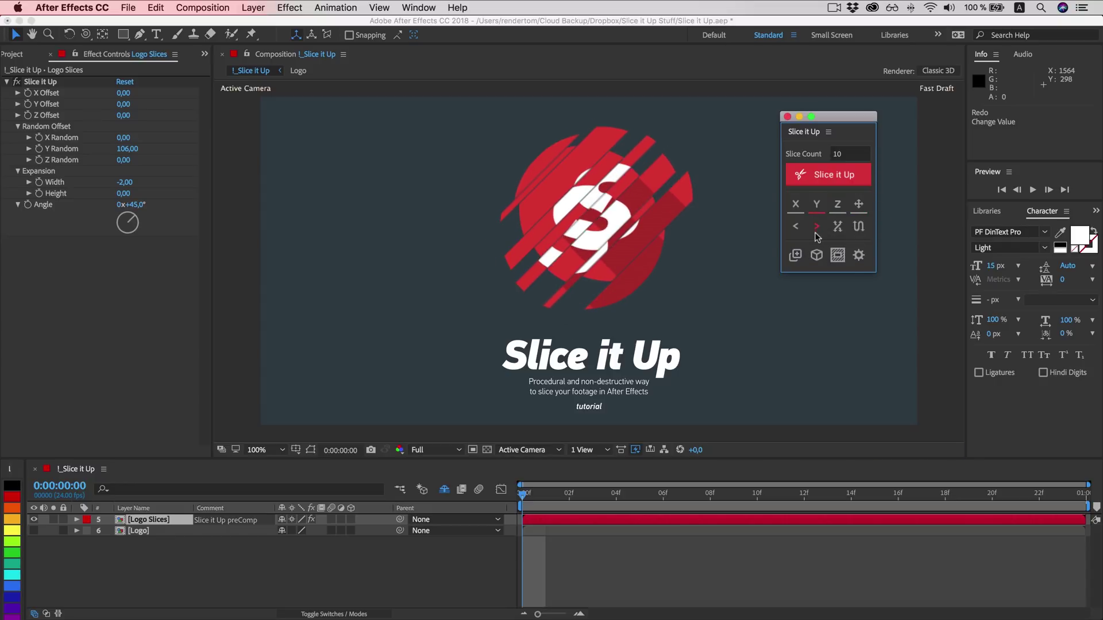
left_click(815, 232)
left_click(816, 233)
left_click(816, 233)
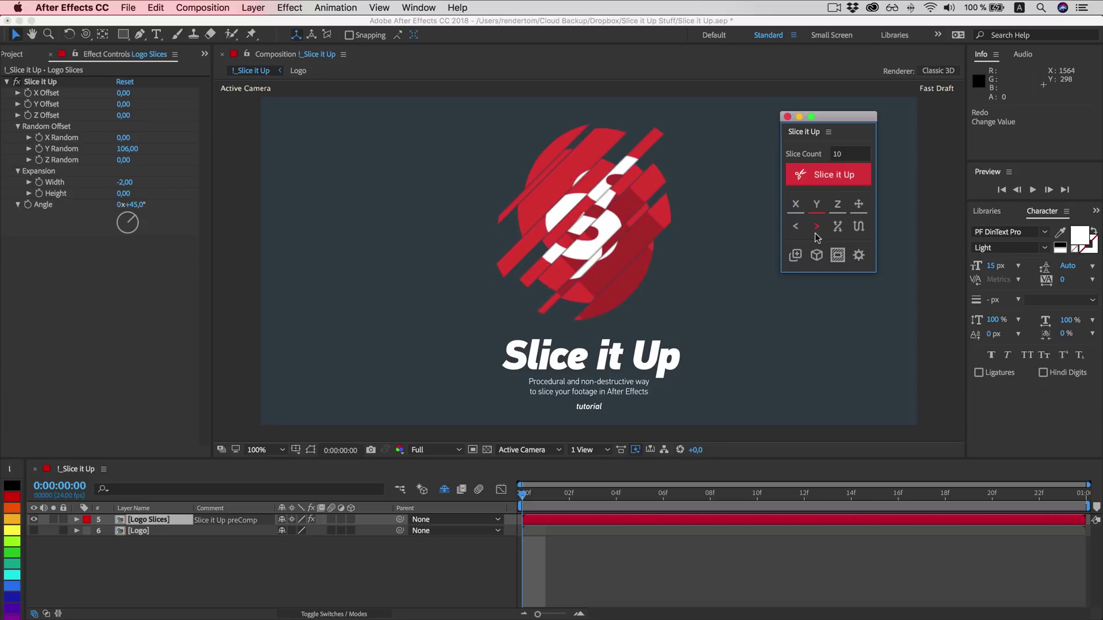
left_click(815, 233)
left_click(816, 233)
left_click(816, 232)
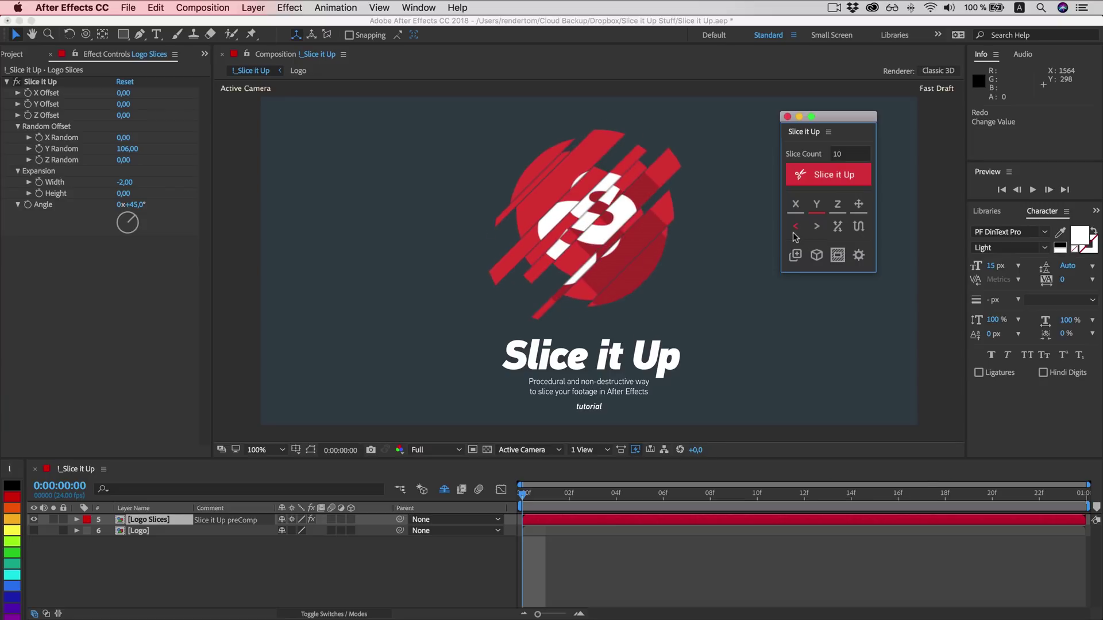
left_click(796, 232)
left_click(795, 232)
left_click(796, 231)
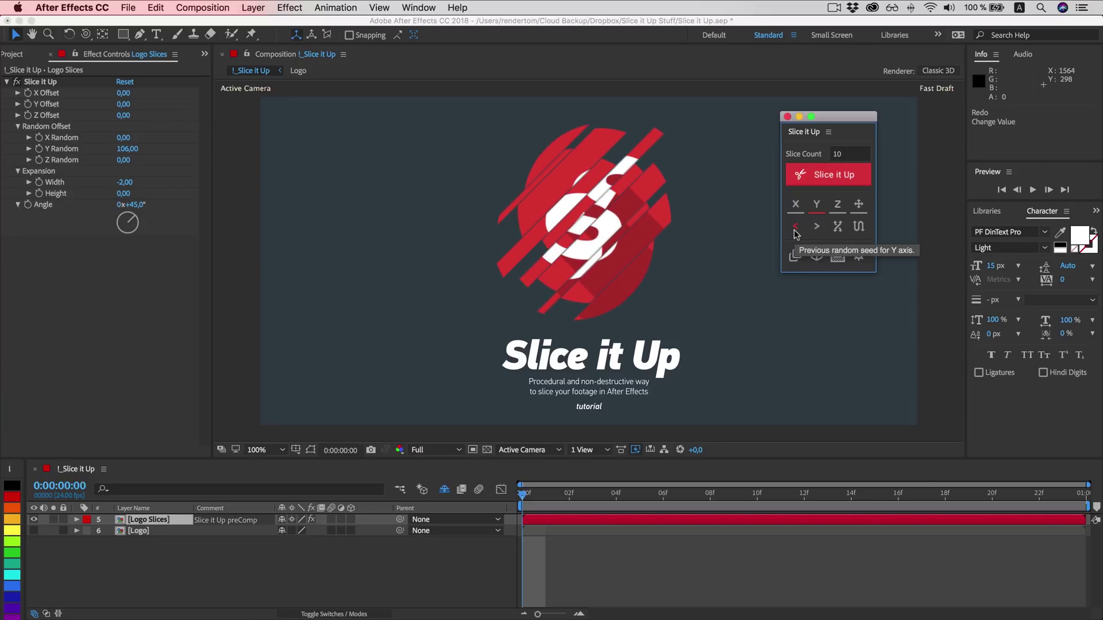
left_click(808, 229)
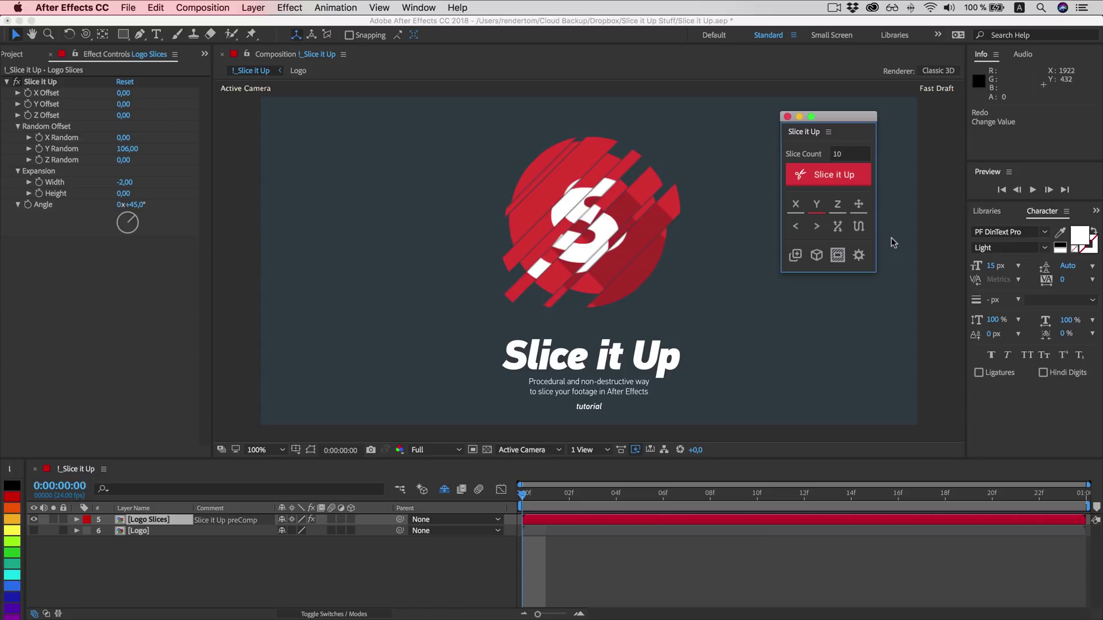
- Randomize each slice's Y offset direction several times, then invert the Y direction
left_click(838, 227)
left_click(837, 227)
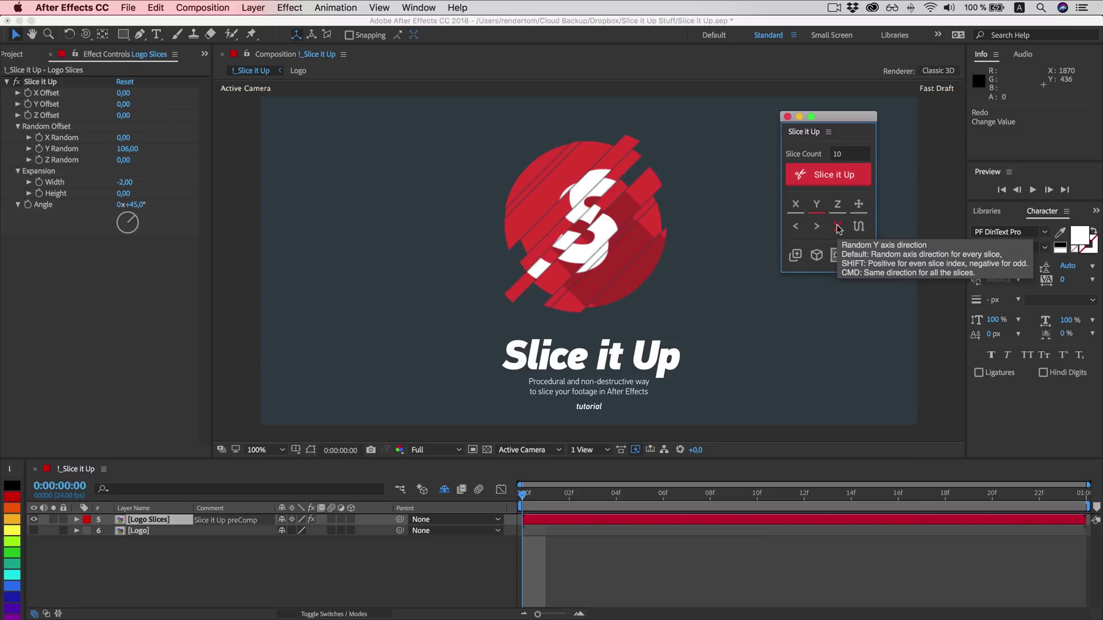
left_click(837, 227)
left_click(838, 227)
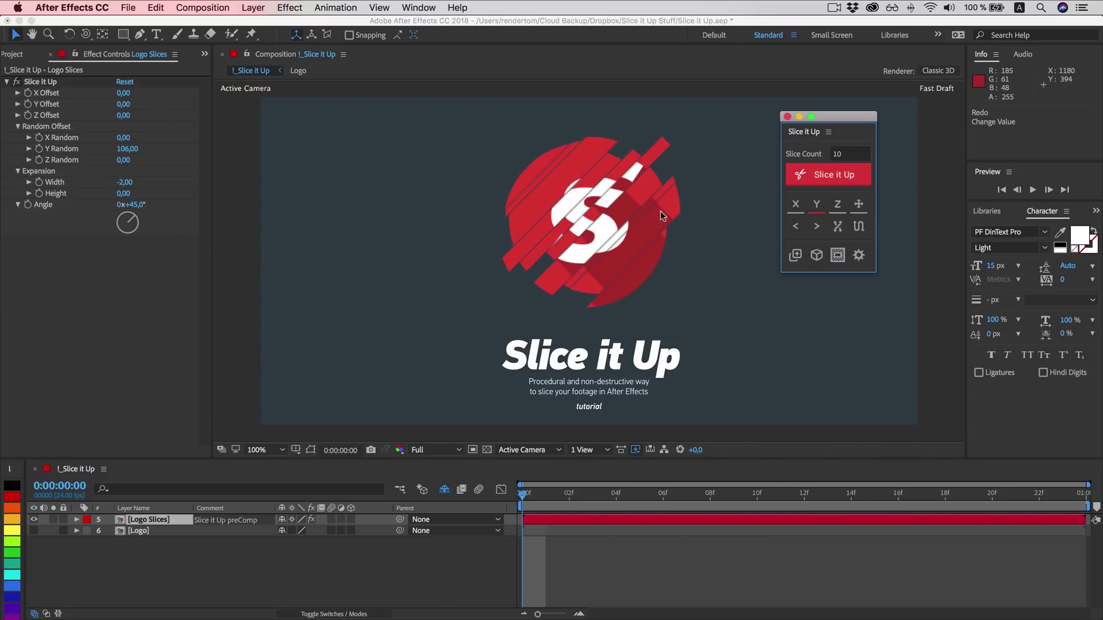
left_click(833, 229)
left_click(833, 229)
left_click(833, 229)
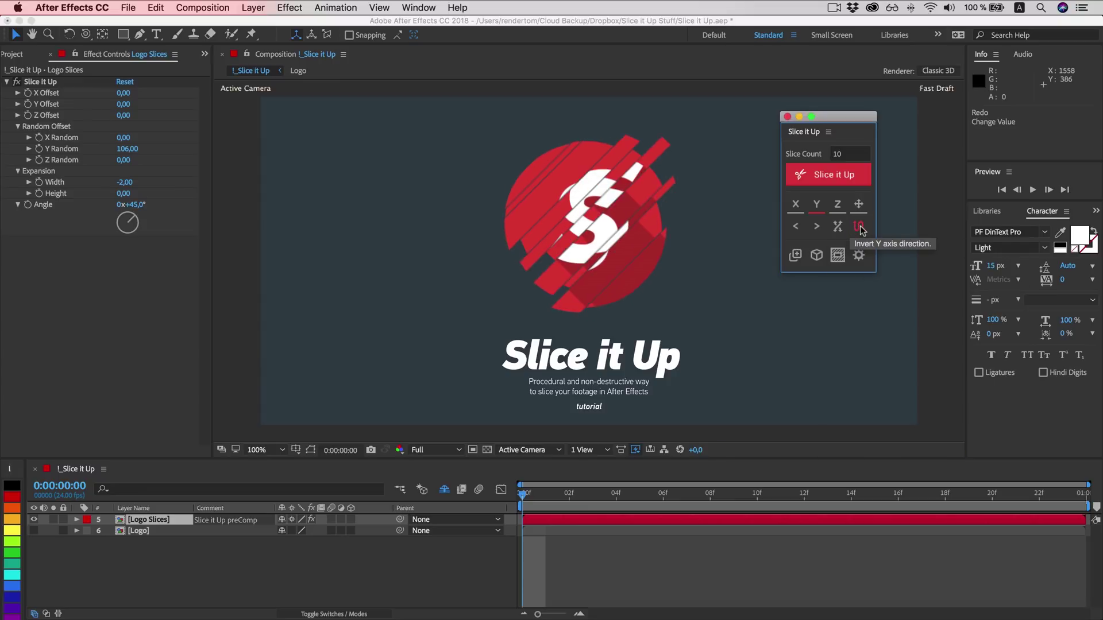
left_click(859, 229)
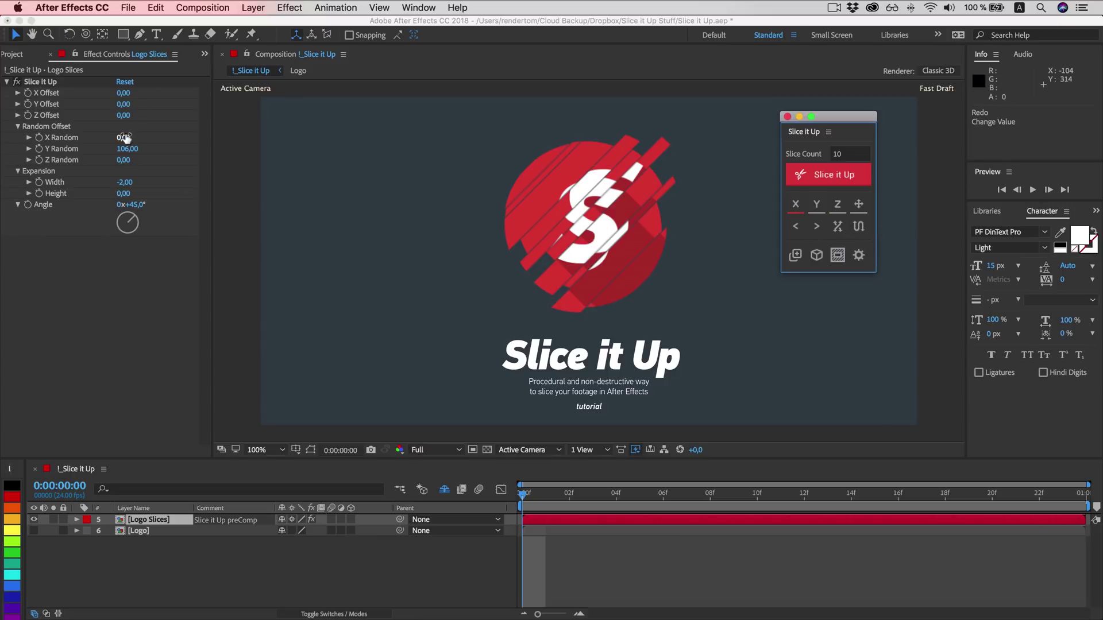
- Raise X Random to 60 and set Y Random to 0
left_click_drag(124, 138, 164, 132)
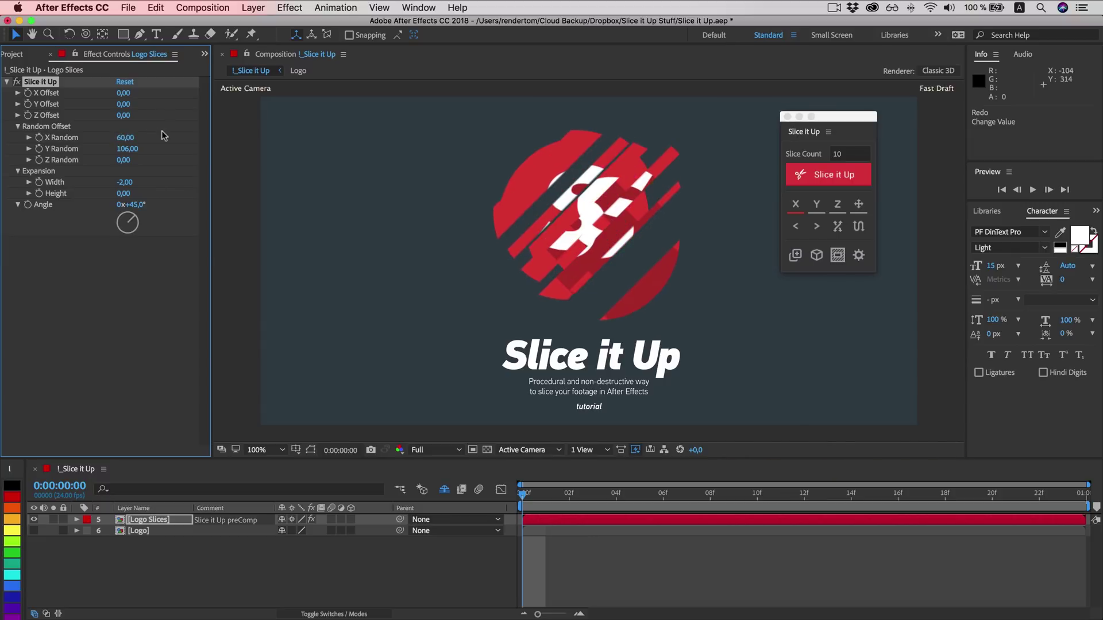
left_click(132, 149)
type("0")
key("Return")
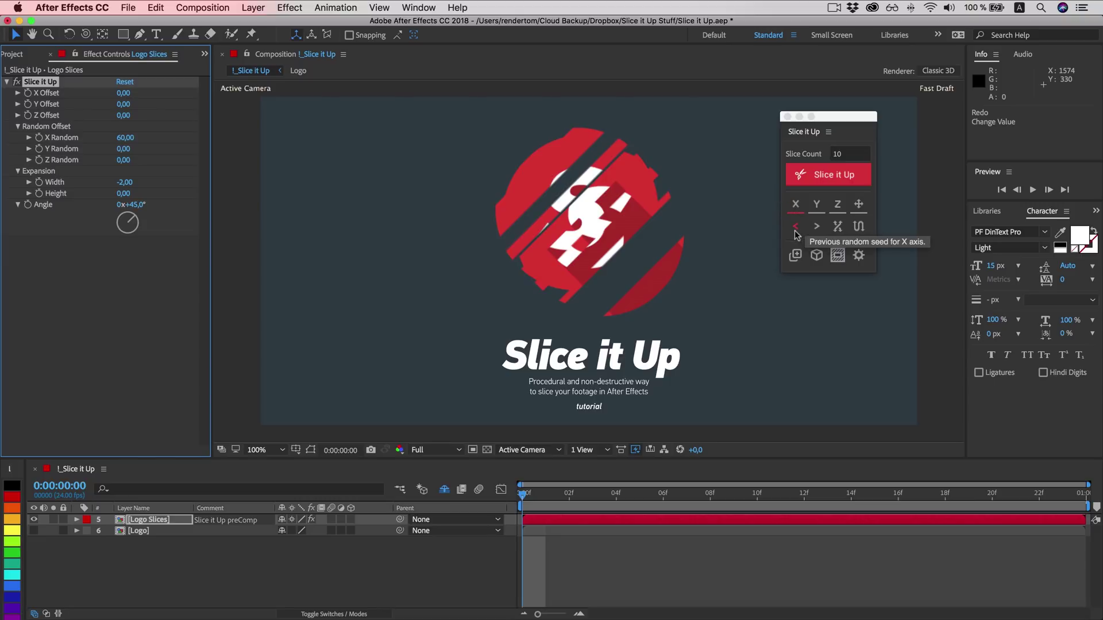
- Step through several new random X offset seeds for the slices
left_click(813, 227)
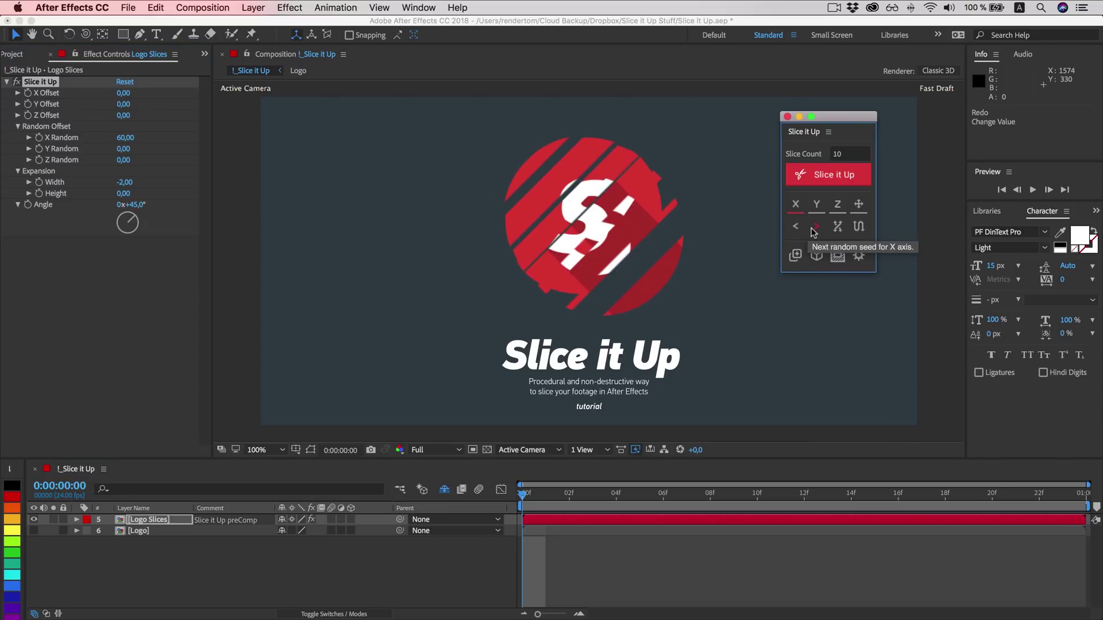
left_click(814, 228)
left_click(814, 227)
left_click(812, 229)
left_click(813, 229)
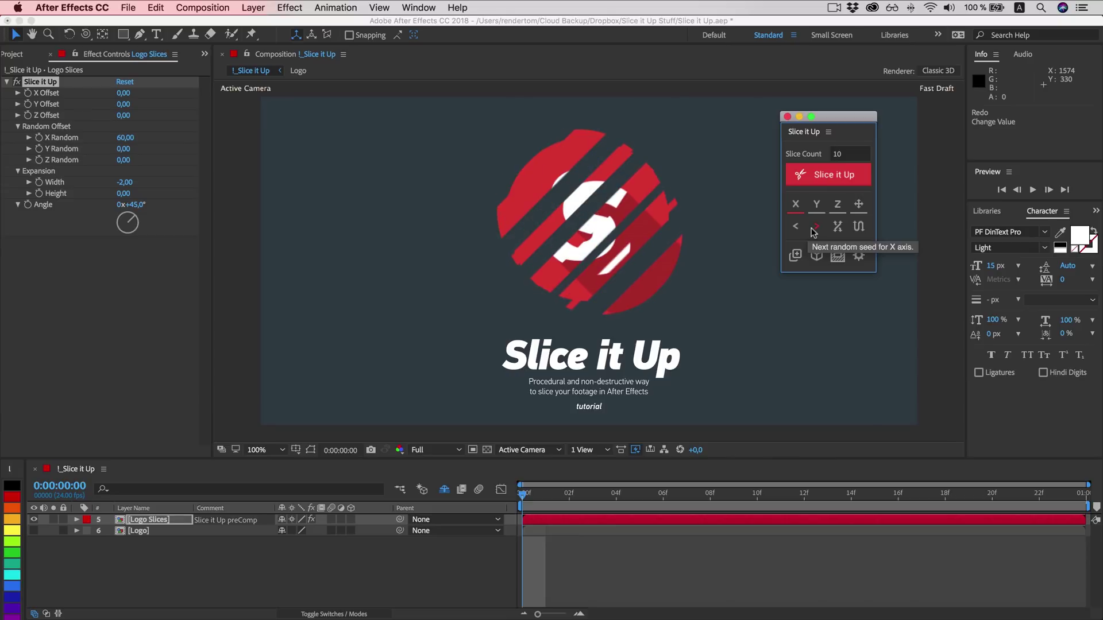
left_click(812, 229)
left_click(813, 229)
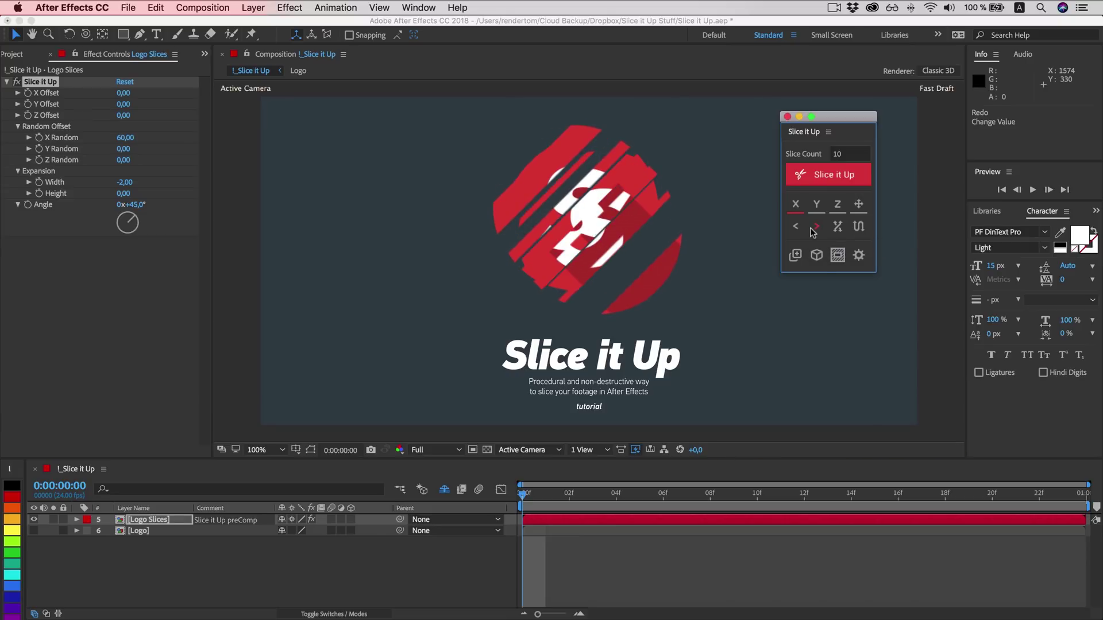
- Duplicate the sliced logo, move Logo Slices 2 to the left, and reset its effect
left_click(796, 254)
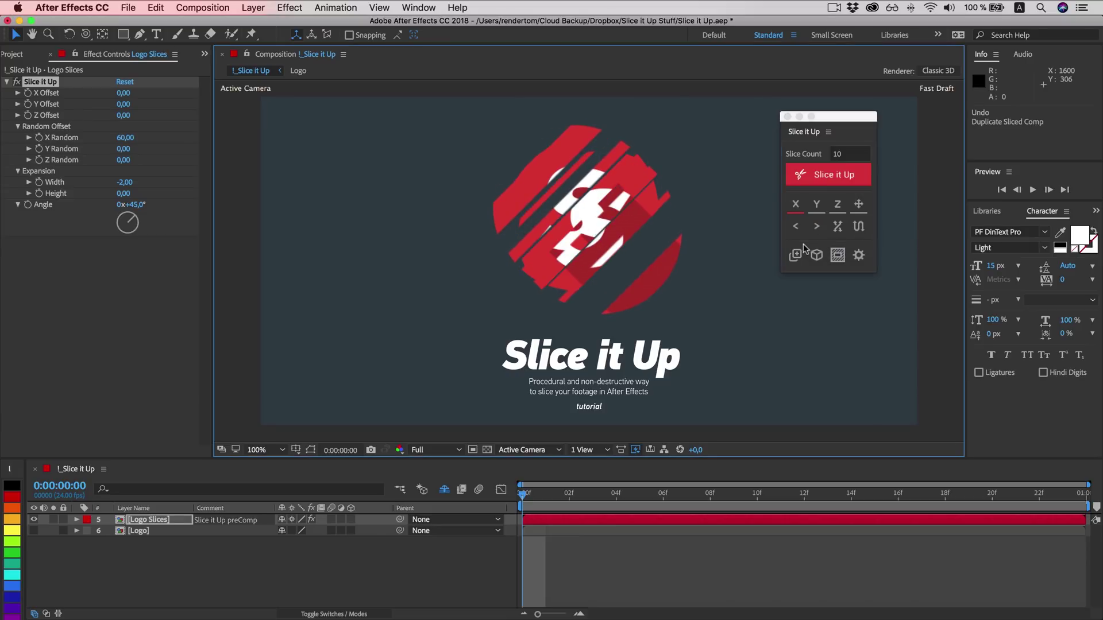
left_click(795, 256)
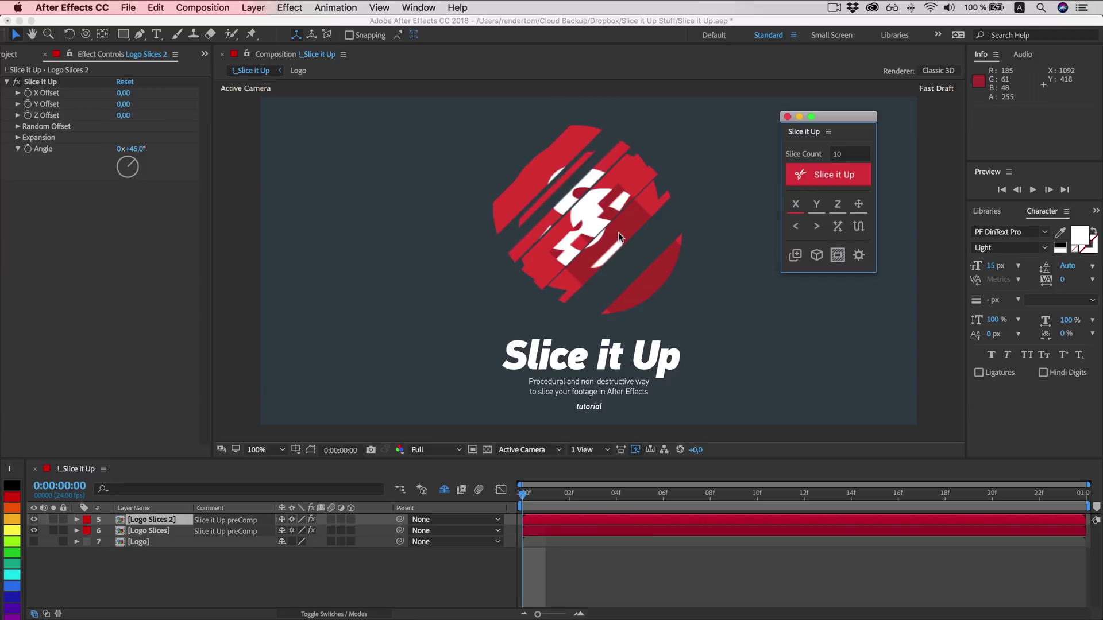
left_click_drag(611, 230, 419, 227)
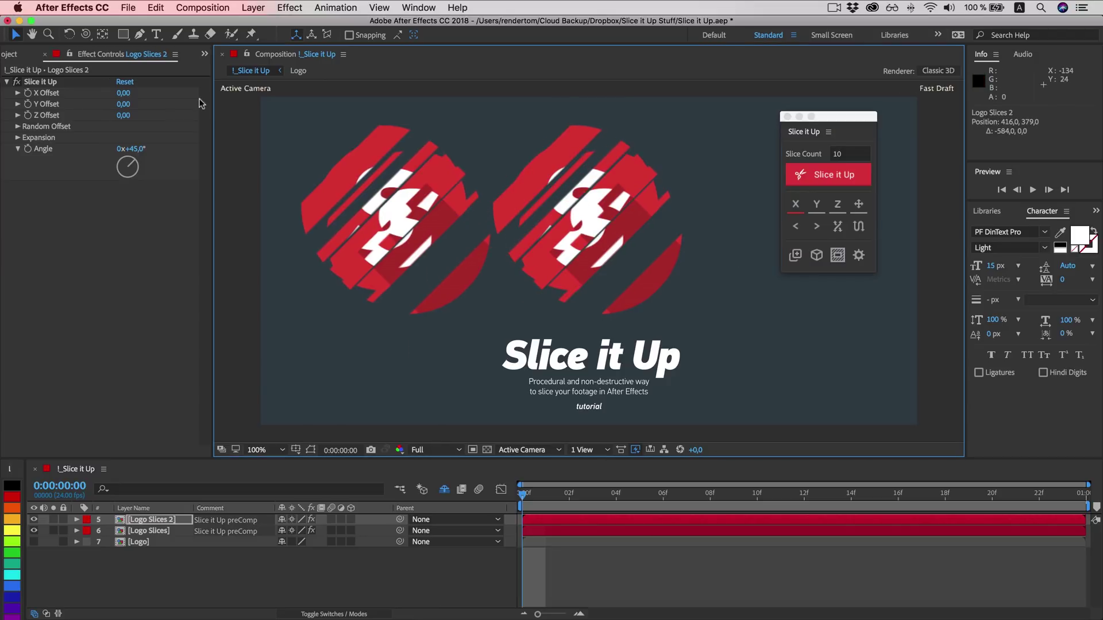
left_click(127, 82)
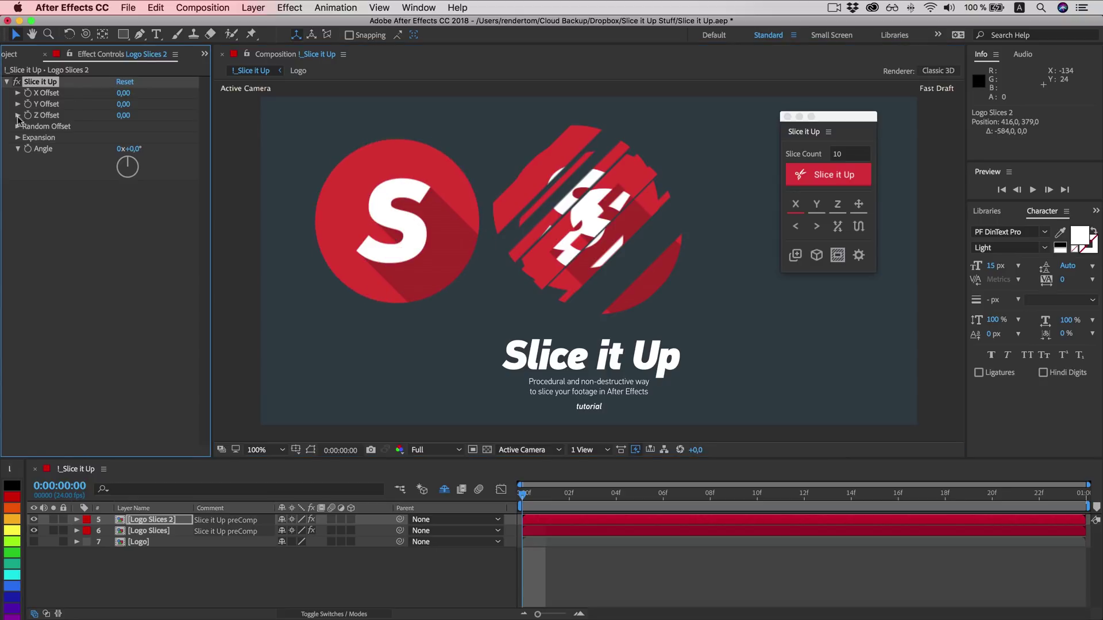
- Give the copy a 45° slice Angle and an Expansion Width of -2
left_click(132, 149)
type("45")
key("Return")
left_click(18, 137)
left_click(124, 150)
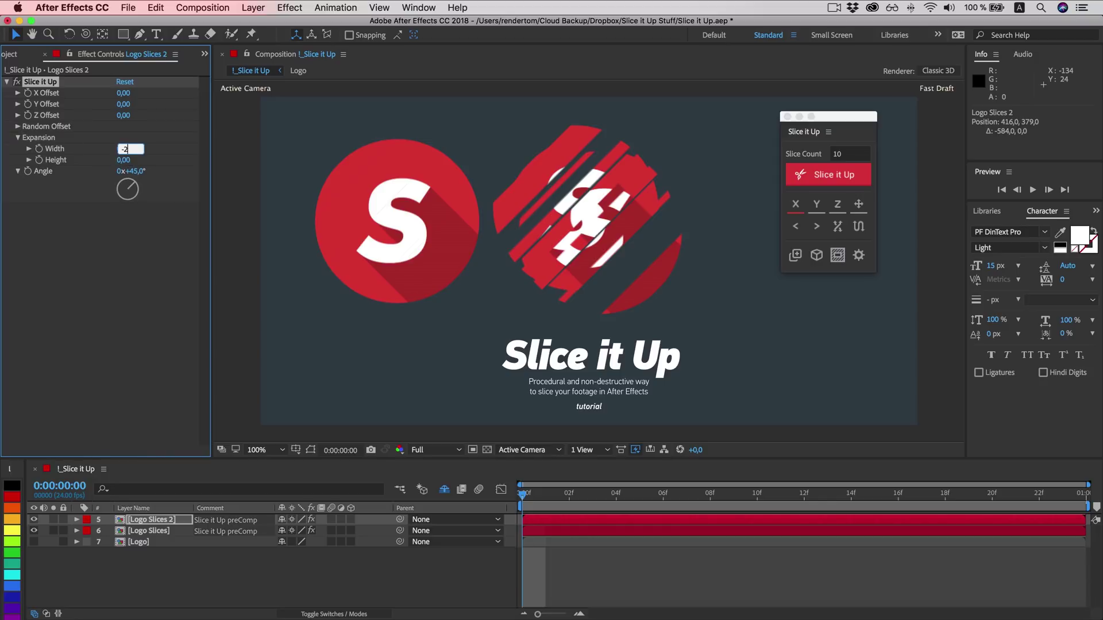
type("-2")
key("Return")
- Raise the copy's Y Random to 107 and cycle through new Y random seeds
left_click(18, 126)
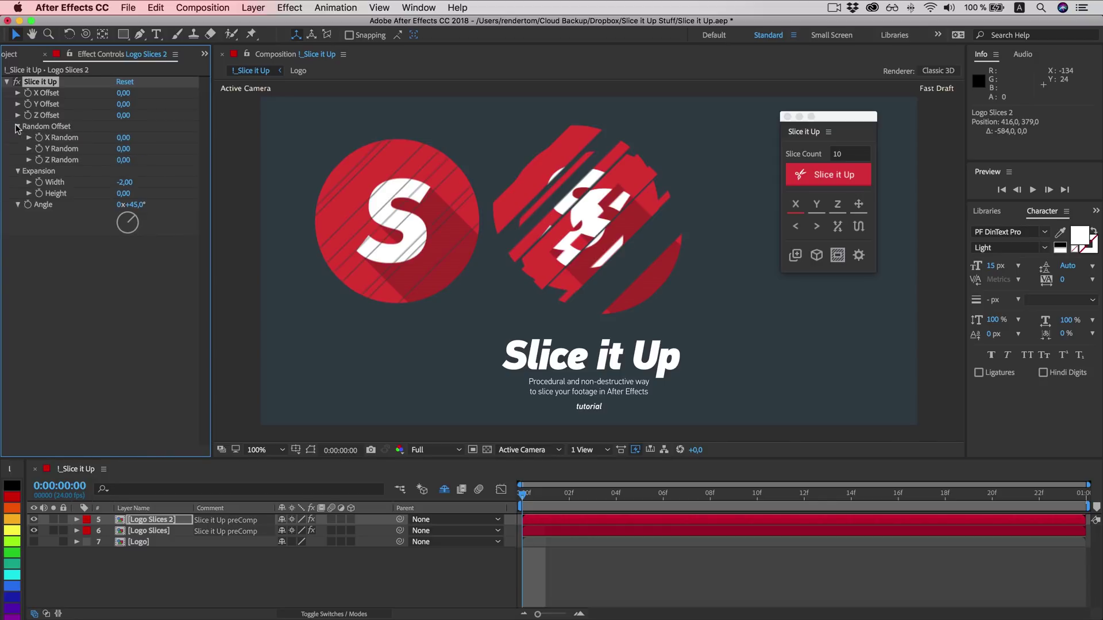
left_click_drag(124, 149, 192, 144)
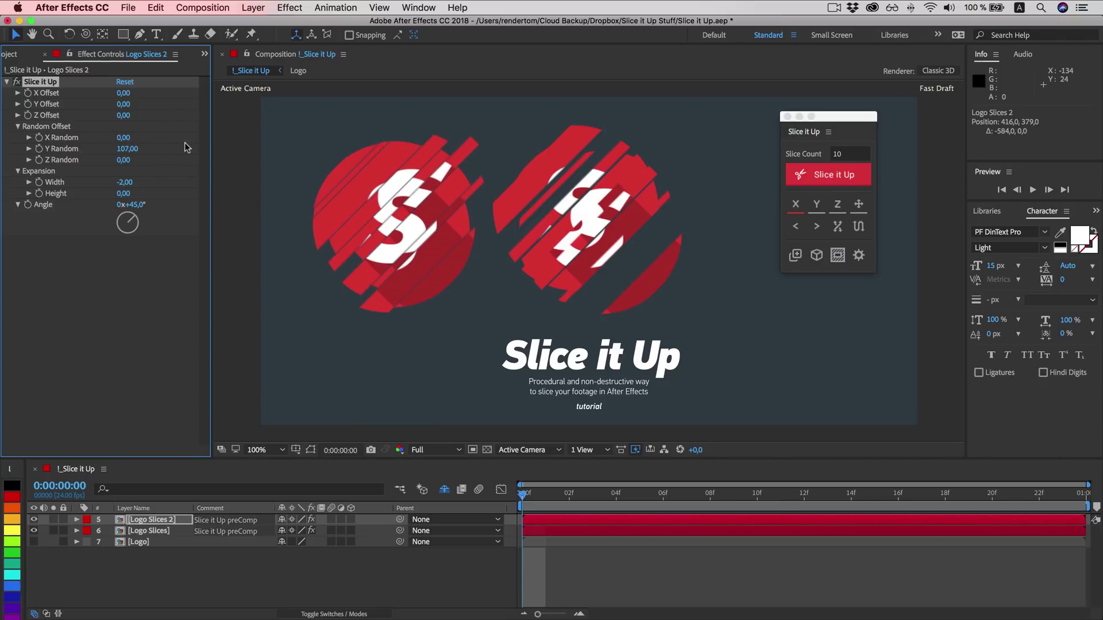
left_click(809, 206)
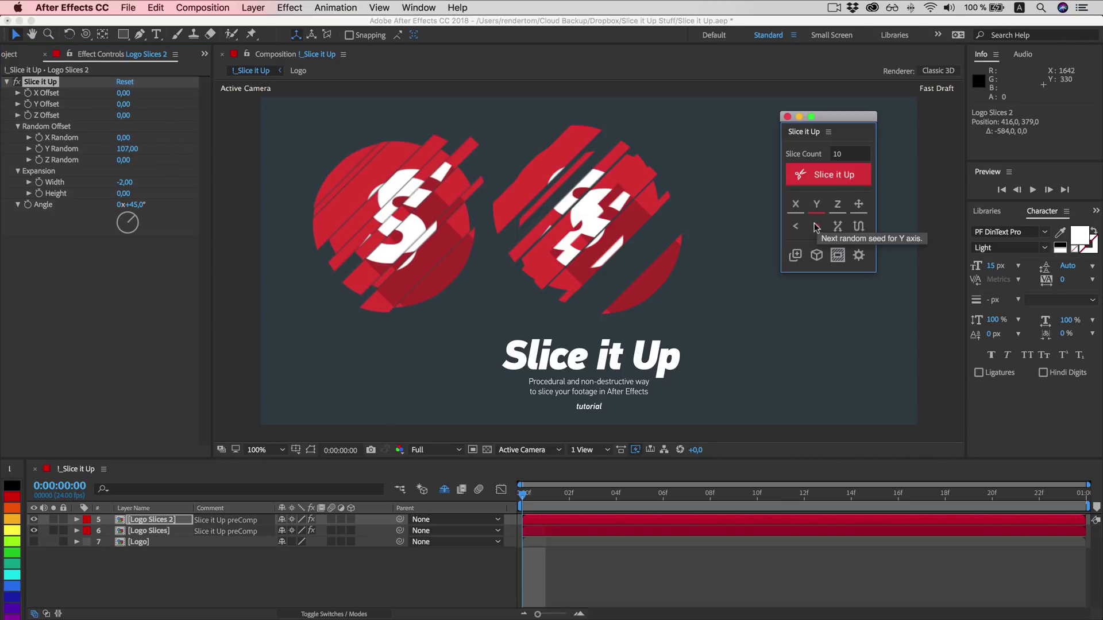
left_click(817, 228)
left_click(816, 227)
left_click(816, 228)
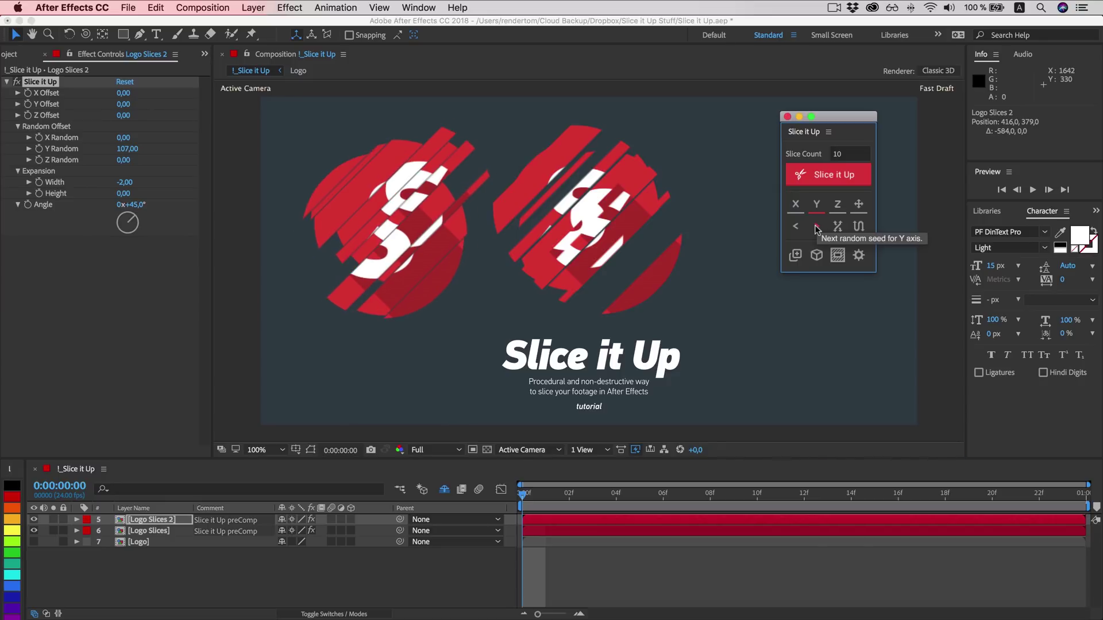
left_click(816, 227)
left_click(816, 227)
left_click(816, 227)
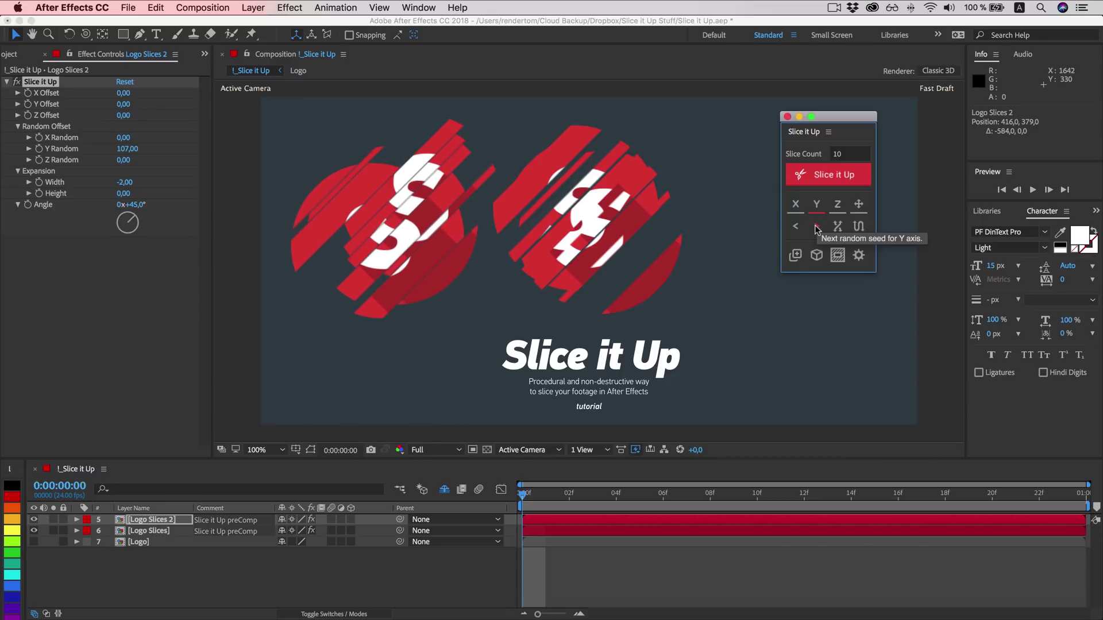